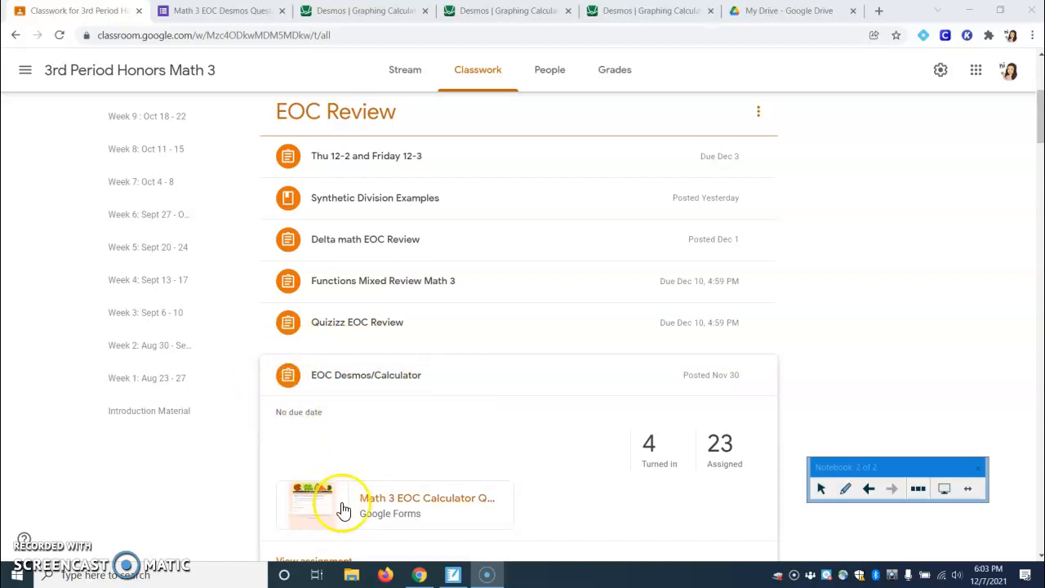
Read Question 1 in the Math 3 EOC Desmos Questions form, and switch to the first Desmos graph
{"action": "left_click", "coordinate": [221, 12]}
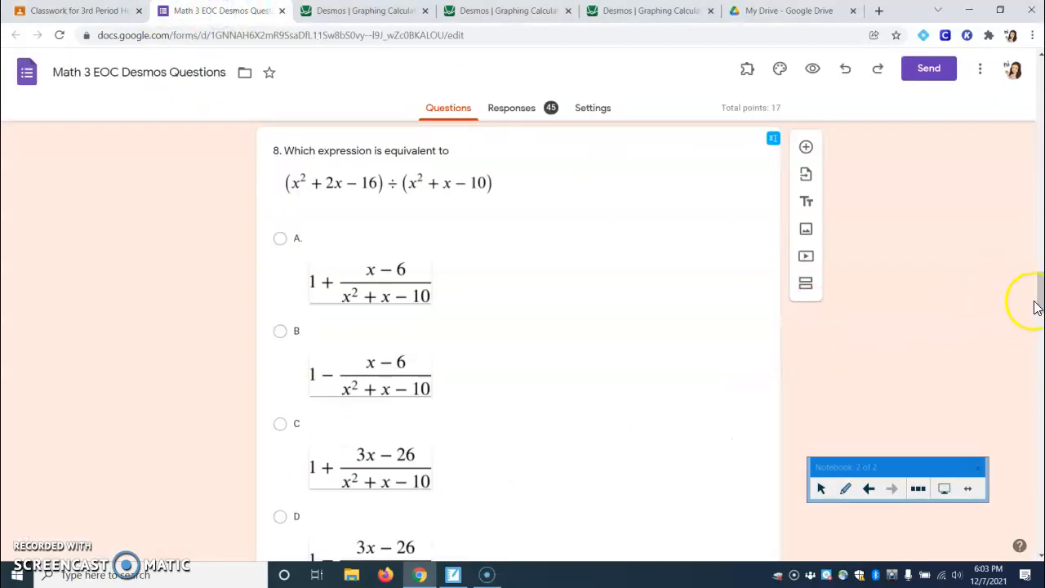
{"action": "left_click_drag", "start_coordinate": [1040, 305], "coordinate": [1025, 123]}
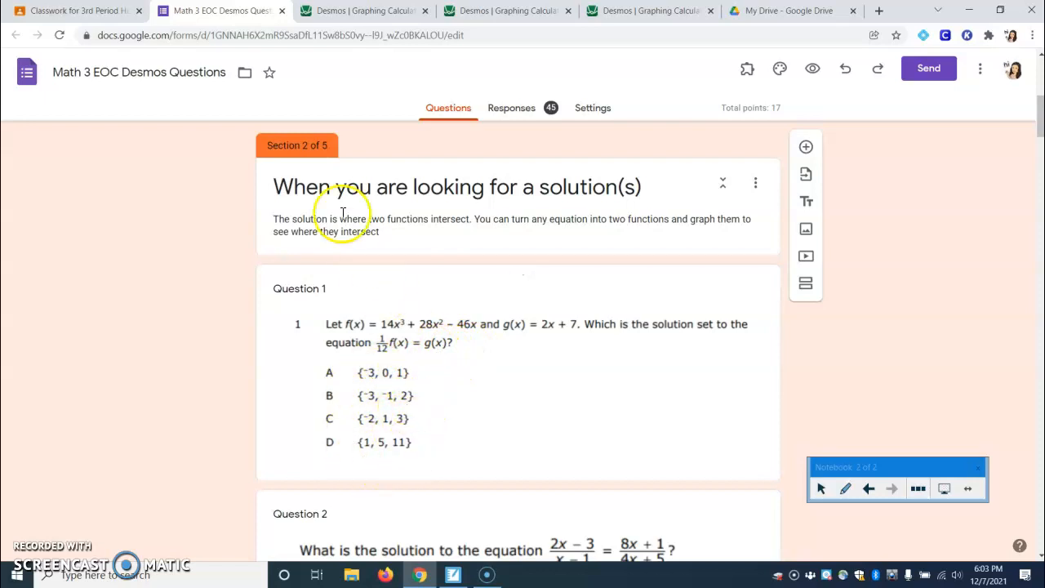
{"action": "left_click", "coordinate": [350, 12]}
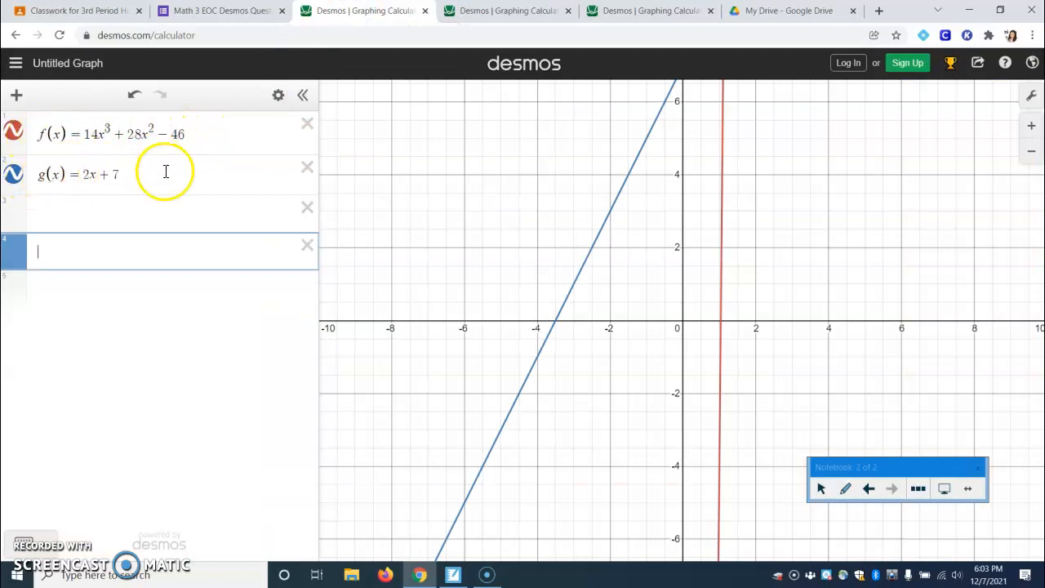
Graph 1/12 f(x) in the empty third expression and hide the curve of f(x)
{"action": "left_click", "coordinate": [148, 216]}
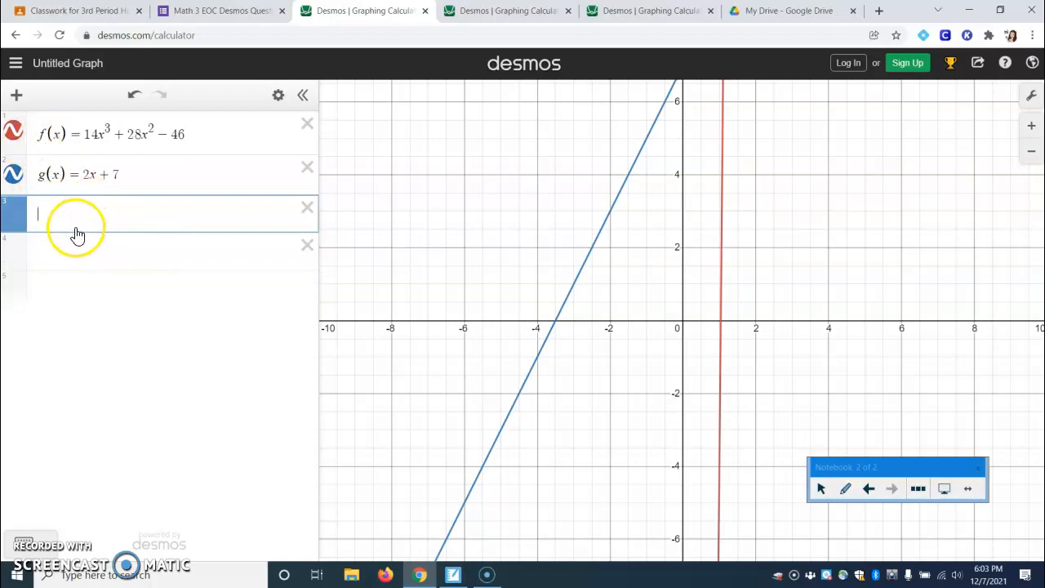
{"action": "type", "text": "1/12"}
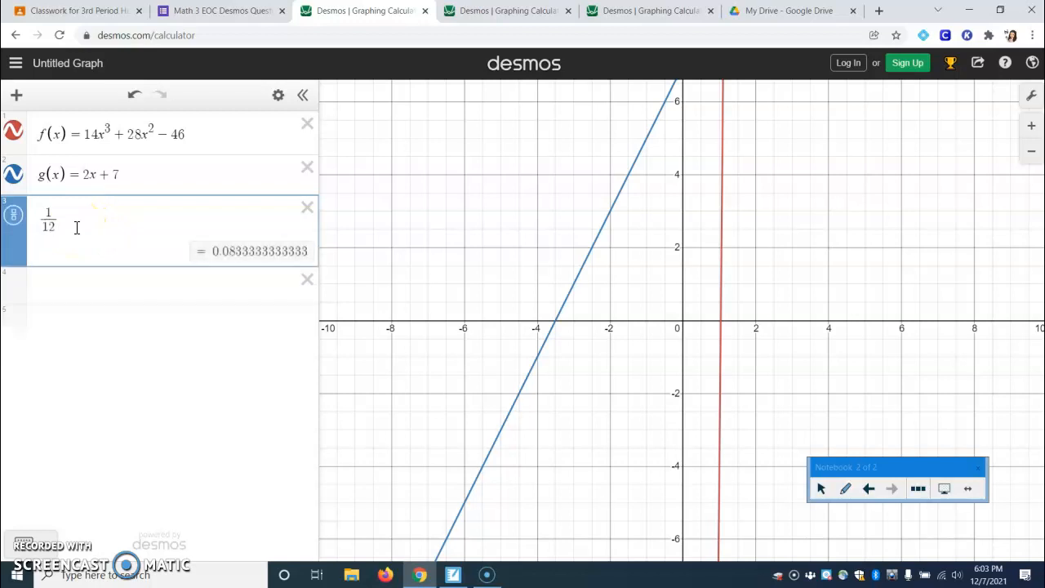
{"action": "key", "text": "Right"}
{"action": "type", "text": "f(x)"}
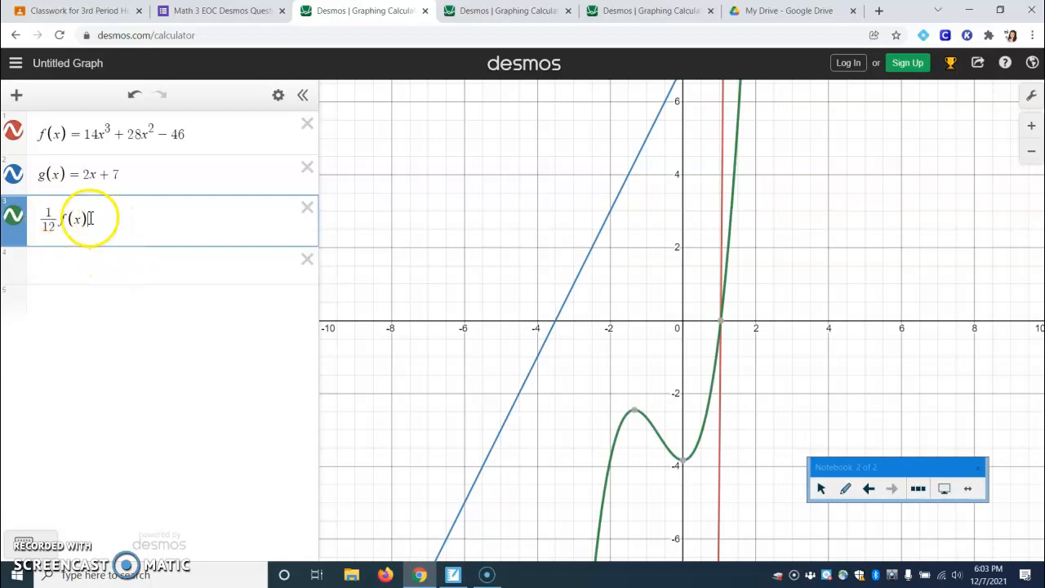
{"action": "left_click", "coordinate": [14, 133]}
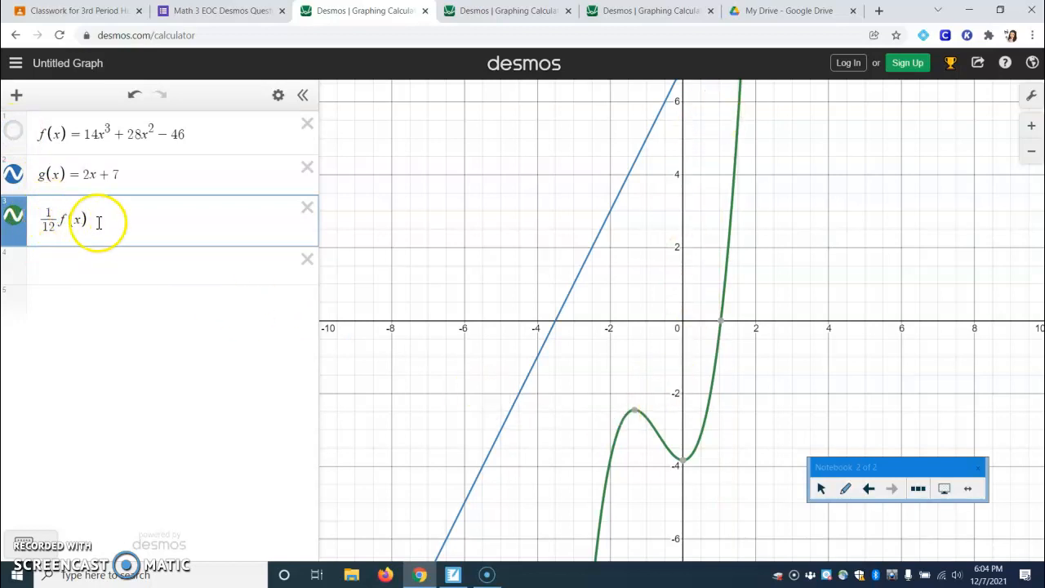
Correct f(x) to 14x^3 + 28x^2 − 46x by adding the missing x to its last term
{"action": "left_click_drag", "start_coordinate": [787, 255], "coordinate": [639, 406]}
{"action": "left_click_drag", "start_coordinate": [757, 232], "coordinate": [700, 355]}
{"action": "left_click_drag", "start_coordinate": [749, 201], "coordinate": [681, 397]}
{"action": "left_click_drag", "start_coordinate": [737, 261], "coordinate": [775, 239]}
{"action": "left_click", "coordinate": [1031, 152]}
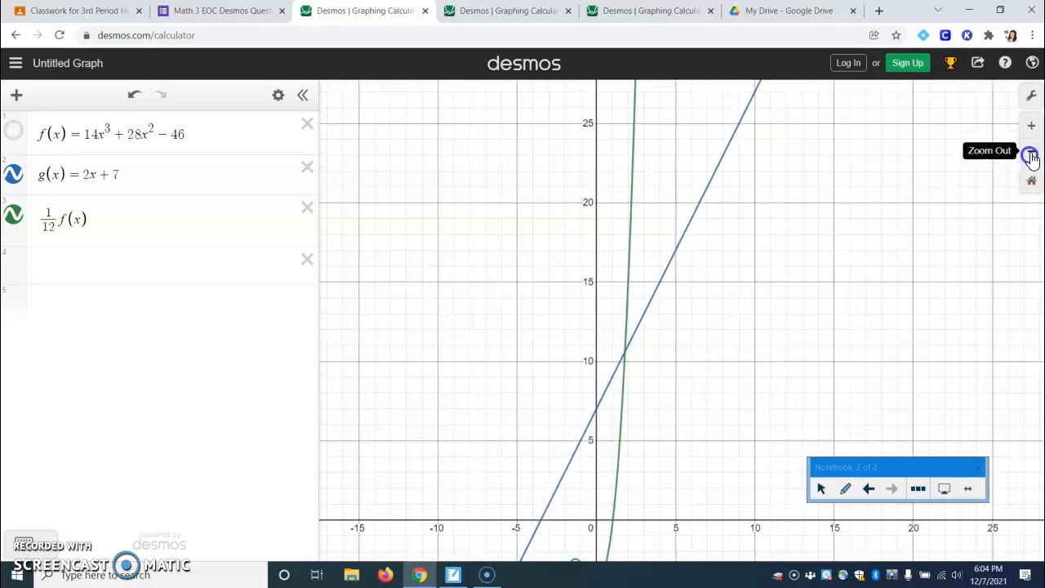
{"action": "left_click", "coordinate": [1032, 151]}
{"action": "left_click", "coordinate": [1032, 152]}
{"action": "left_click_drag", "start_coordinate": [749, 333], "coordinate": [795, 258]}
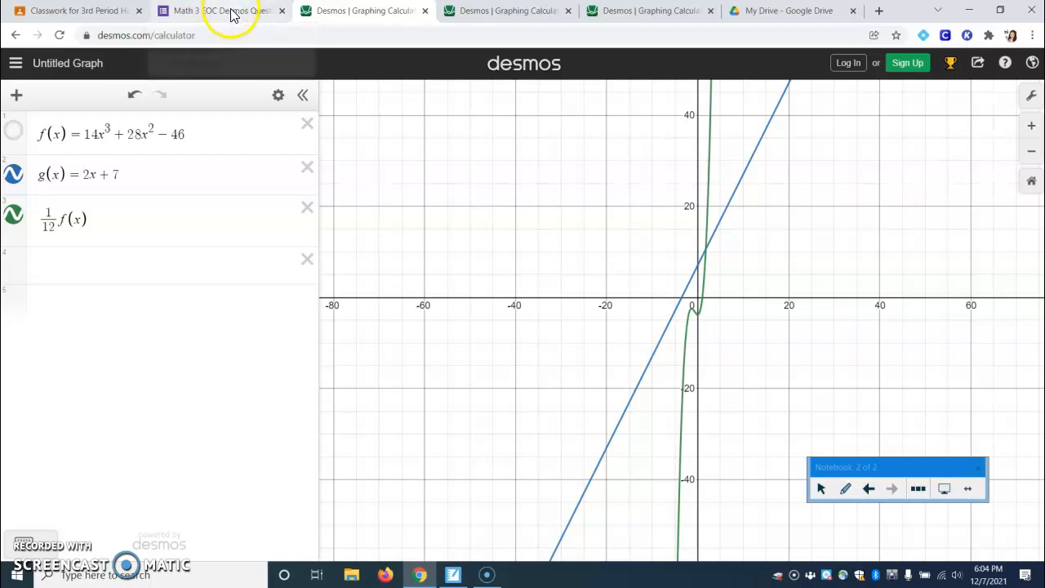
{"action": "left_click", "coordinate": [198, 128]}
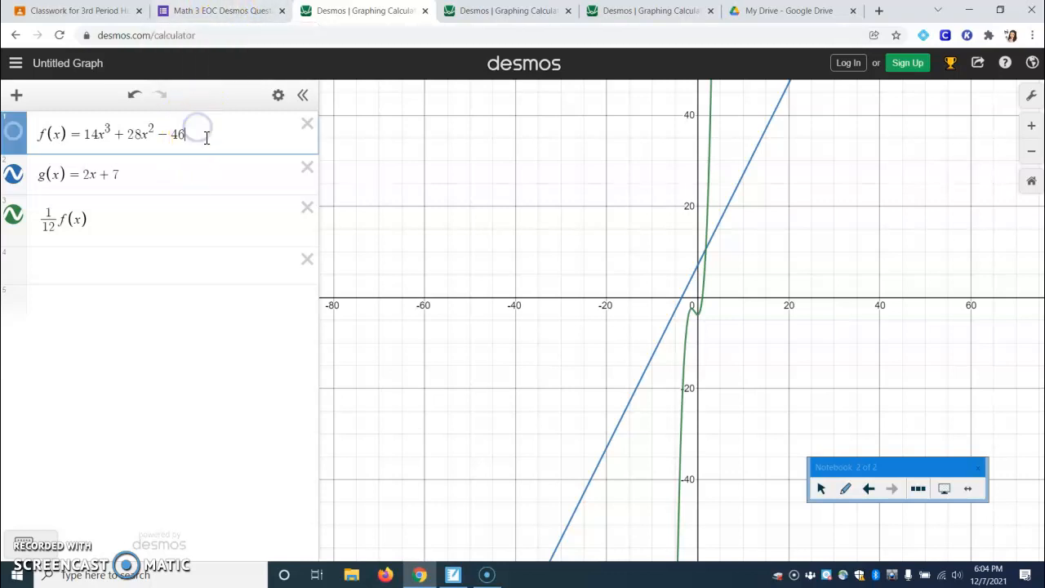
{"action": "type", "text": "x"}
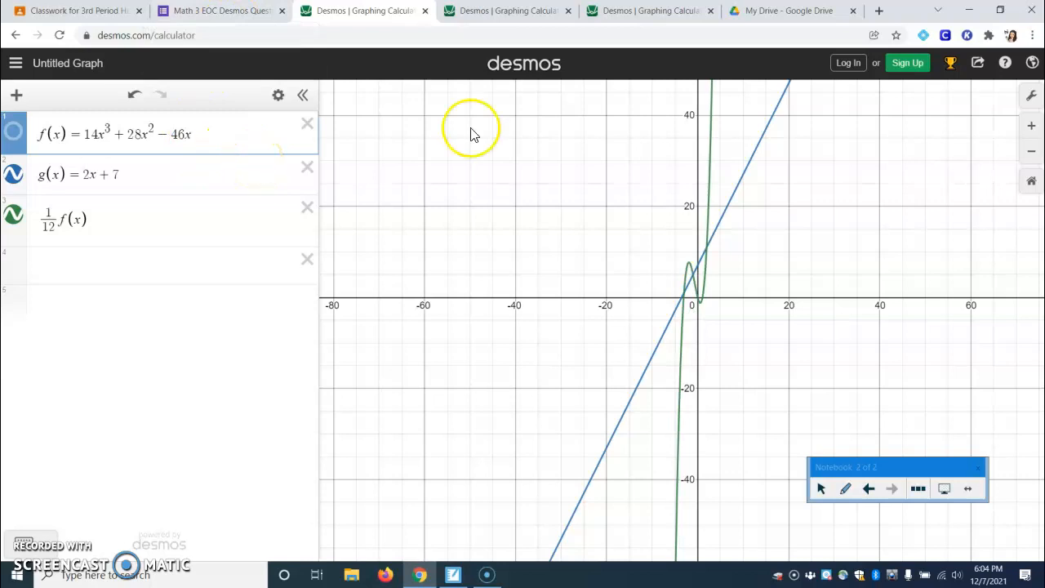
Show the coordinates of every point where the g(x) line crosses the 1/12 f(x) curve
{"action": "left_click", "coordinate": [1030, 126]}
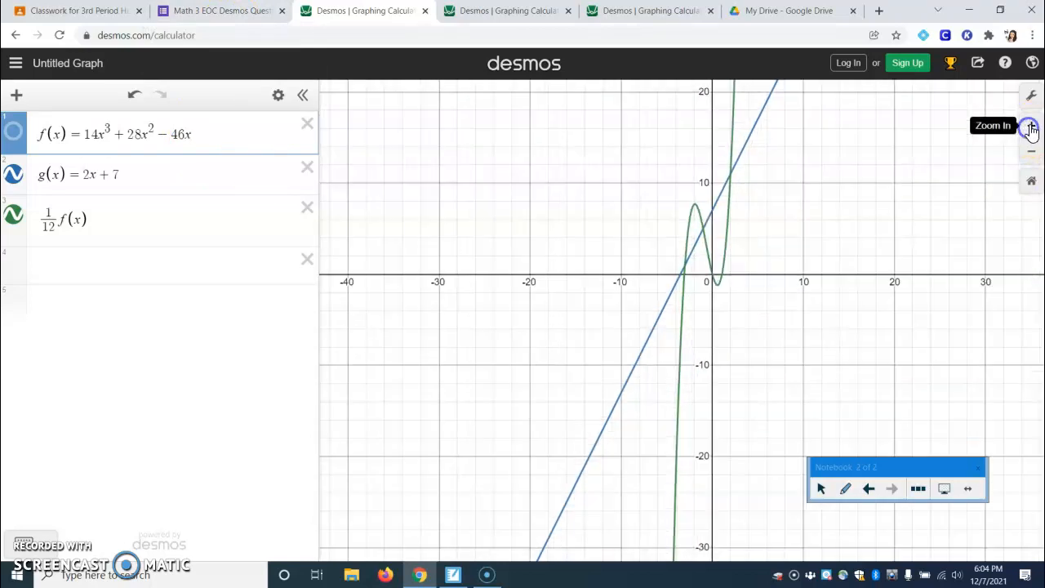
{"action": "left_click", "coordinate": [1030, 126]}
{"action": "left_click_drag", "start_coordinate": [816, 158], "coordinate": [729, 294]}
{"action": "left_click", "coordinate": [685, 165]}
{"action": "left_click", "coordinate": [628, 271]}
{"action": "left_click", "coordinate": [594, 345]}
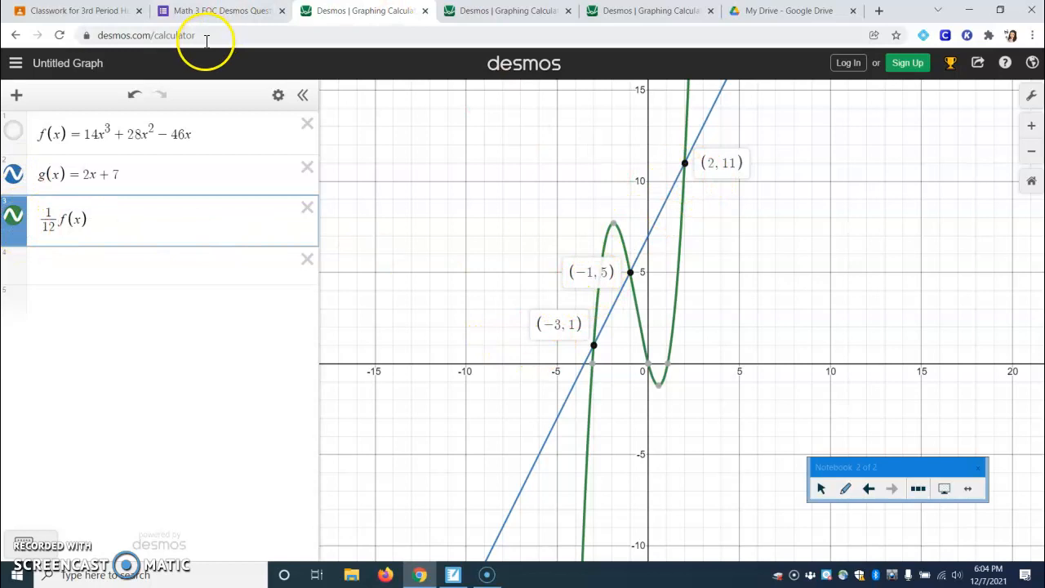
Compare with Question 1's answer choices in the form, read Question 2, and switch to the second Desmos graph
{"action": "left_click", "coordinate": [221, 10]}
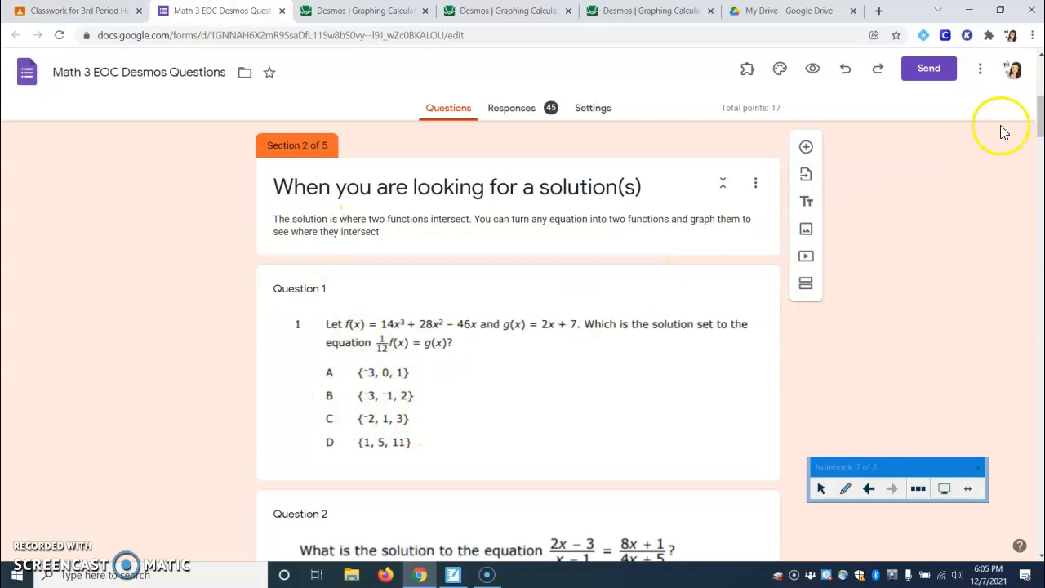
{"action": "left_click_drag", "start_coordinate": [1040, 129], "coordinate": [1030, 148]}
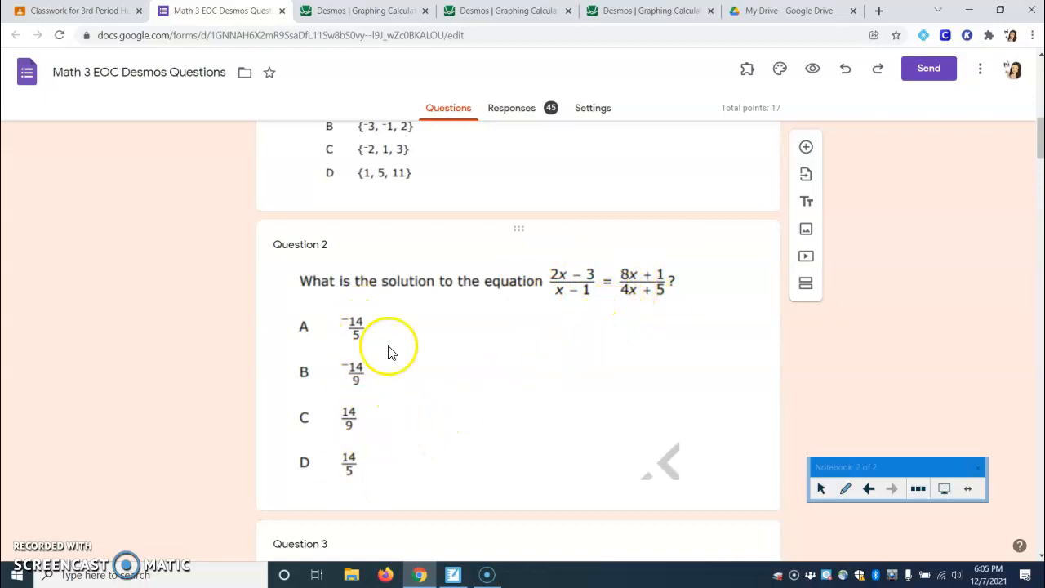
{"action": "left_click", "coordinate": [476, 18]}
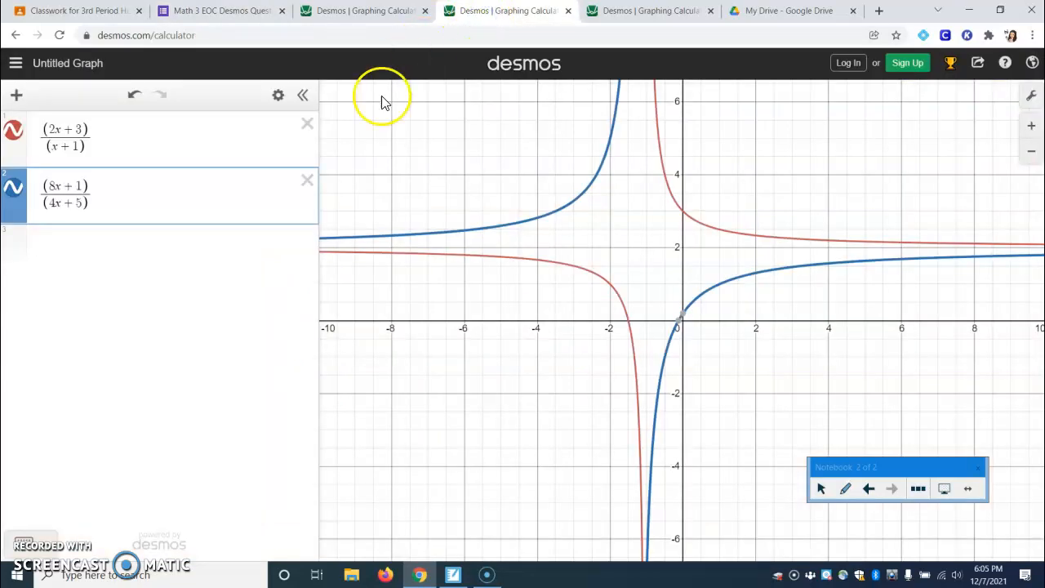
{"action": "mouse_move", "coordinate": [617, 270]}
{"action": "left_mouse_down"}
{"action": "mouse_move", "coordinate": [593, 281]}
{"action": "mouse_move", "coordinate": [610, 266]}
{"action": "left_mouse_up"}
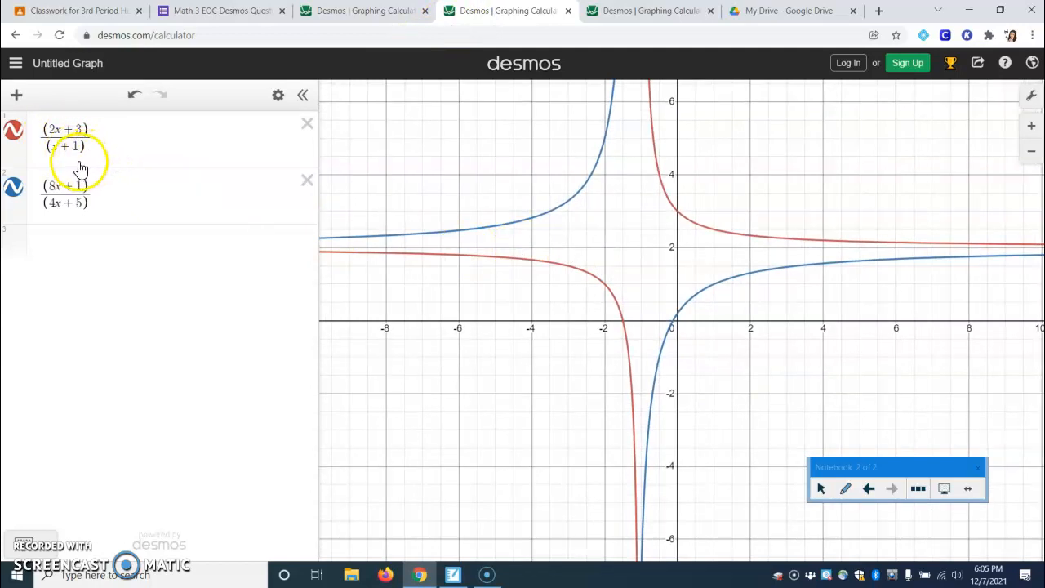
Correct the first expression to (2x − 3)/(x − 1), checking the signs against Question 2 in the form
{"action": "left_click", "coordinate": [71, 129]}
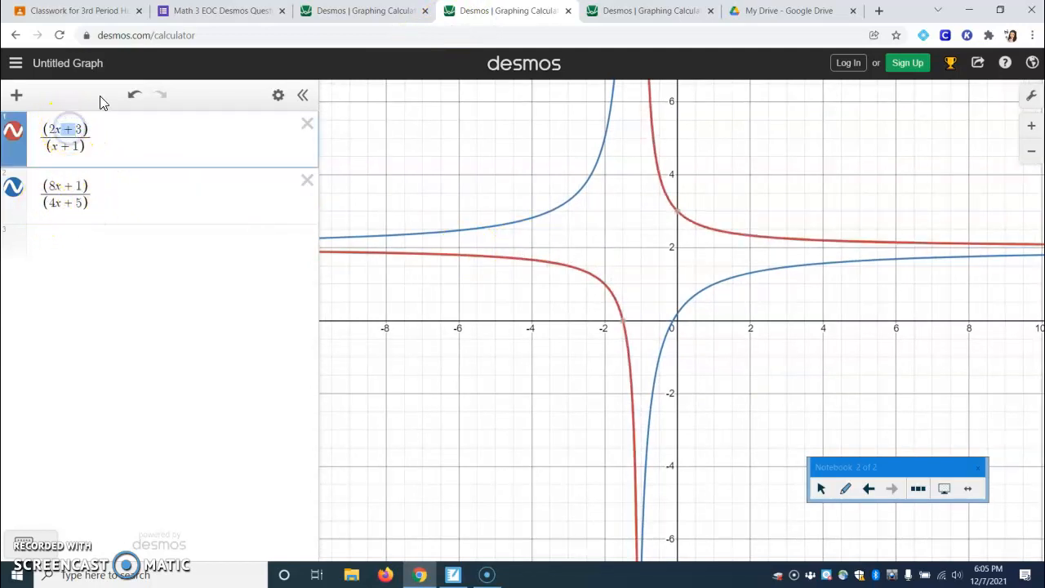
{"action": "type", "text": "-3"}
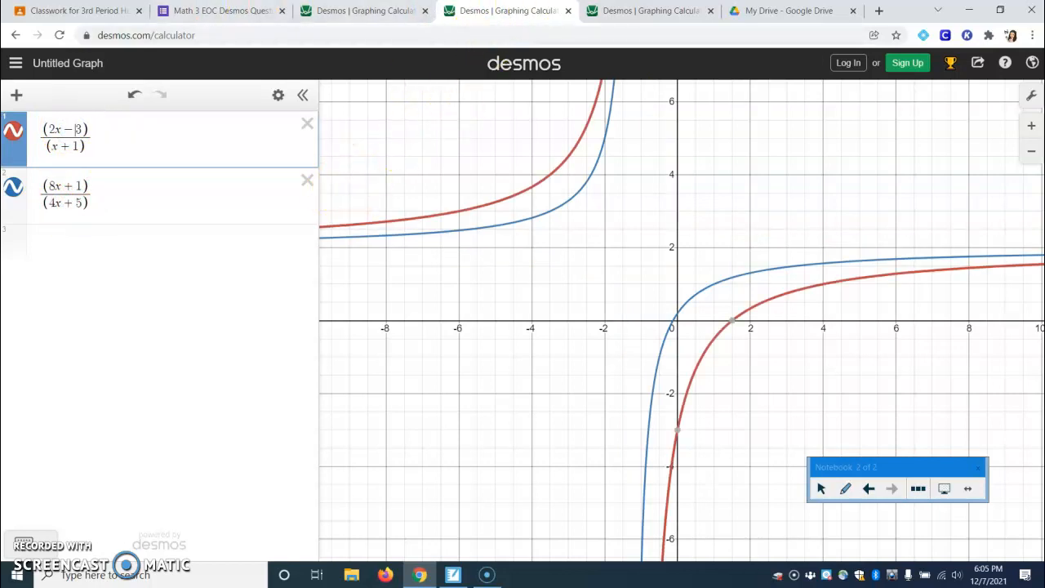
{"action": "left_click", "coordinate": [228, 11]}
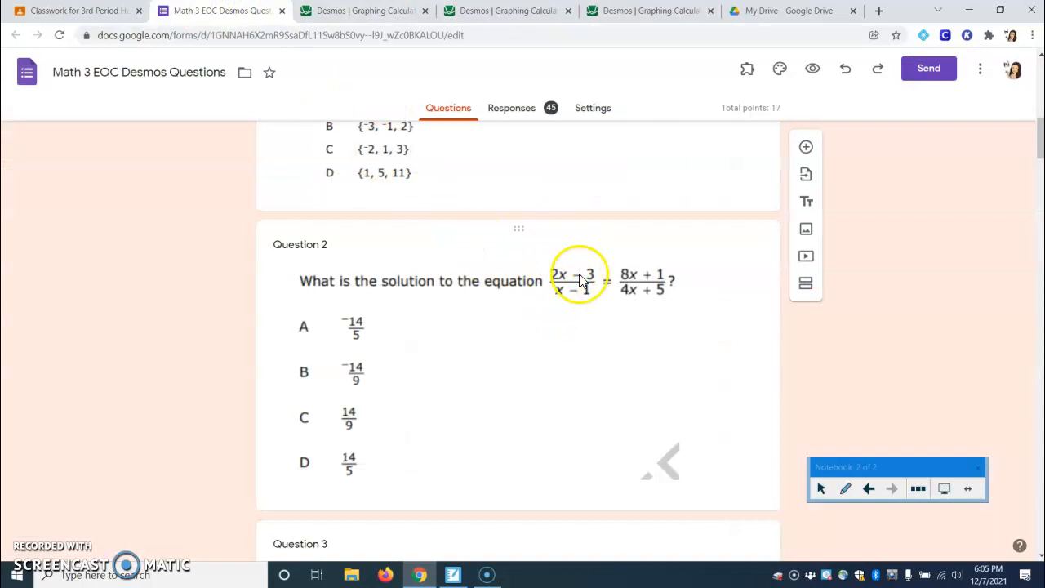
{"action": "left_click", "coordinate": [374, 12]}
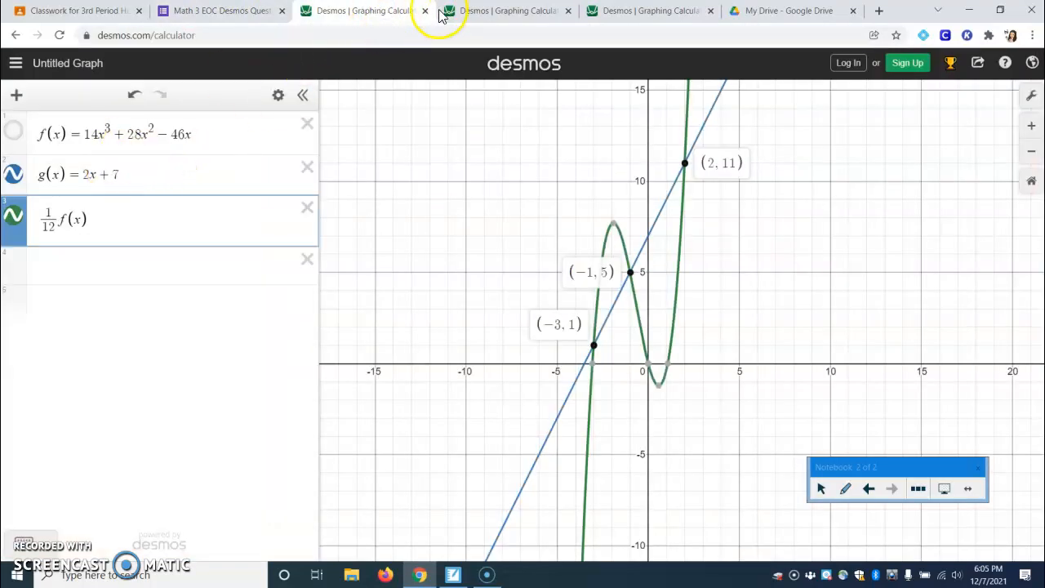
{"action": "left_click", "coordinate": [504, 12]}
{"action": "left_click", "coordinate": [64, 146]}
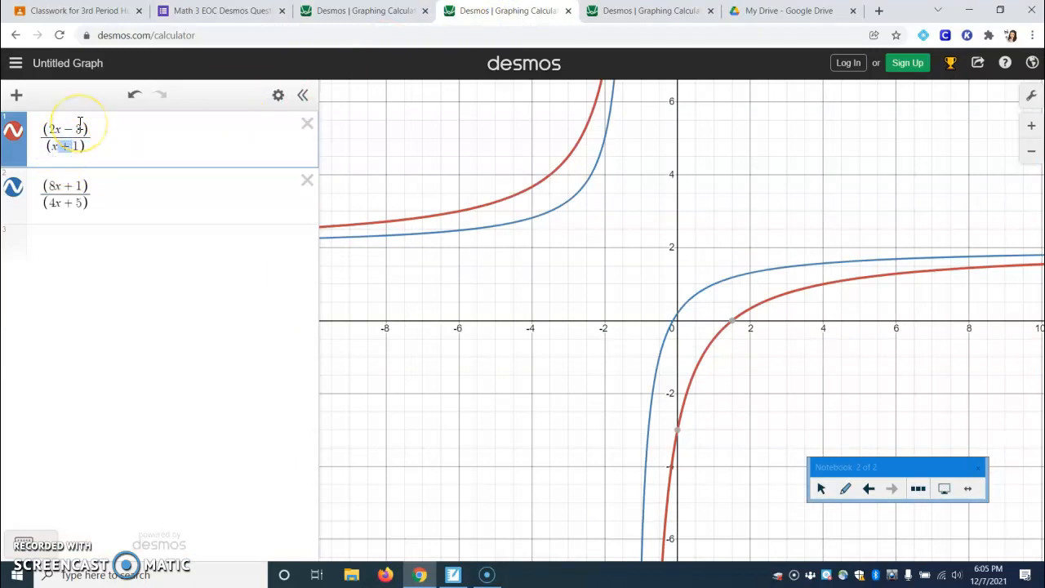
{"action": "type", "text": "-"}
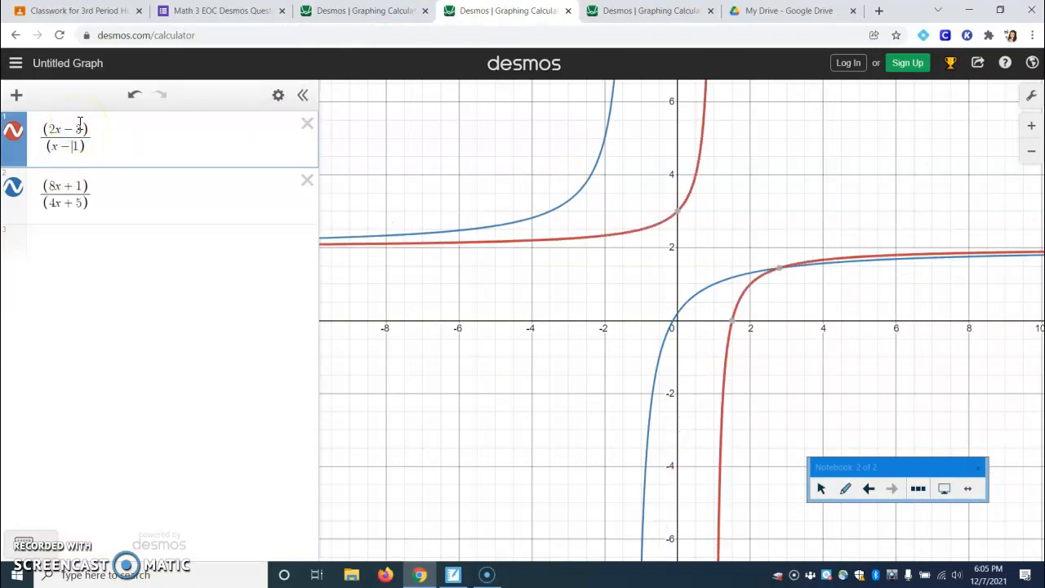
Recheck the Question 2 equation in the form and show the coordinates where the two rational curves intersect
{"action": "left_click", "coordinate": [211, 13]}
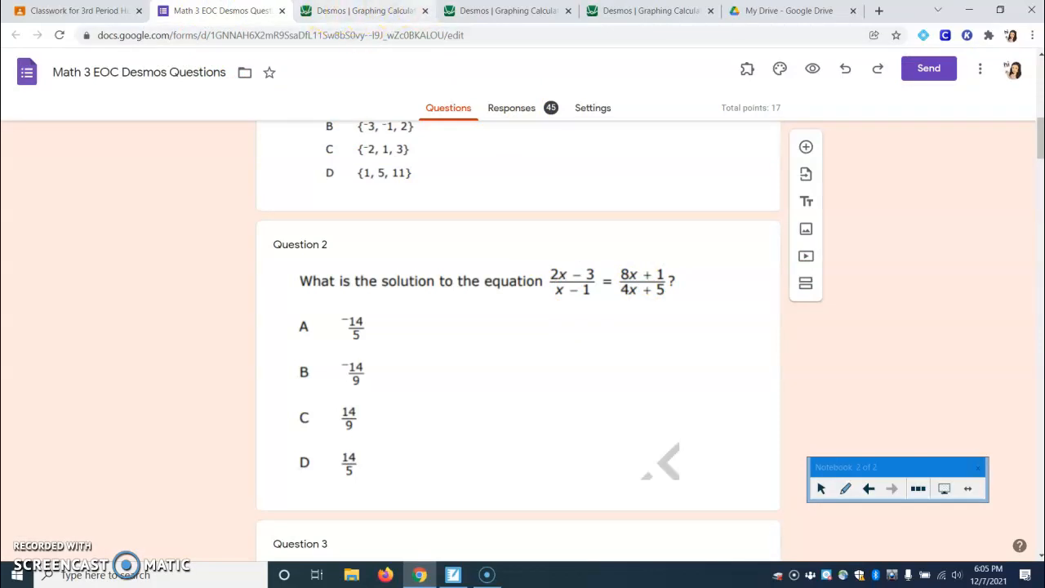
{"action": "left_click", "coordinate": [514, 12]}
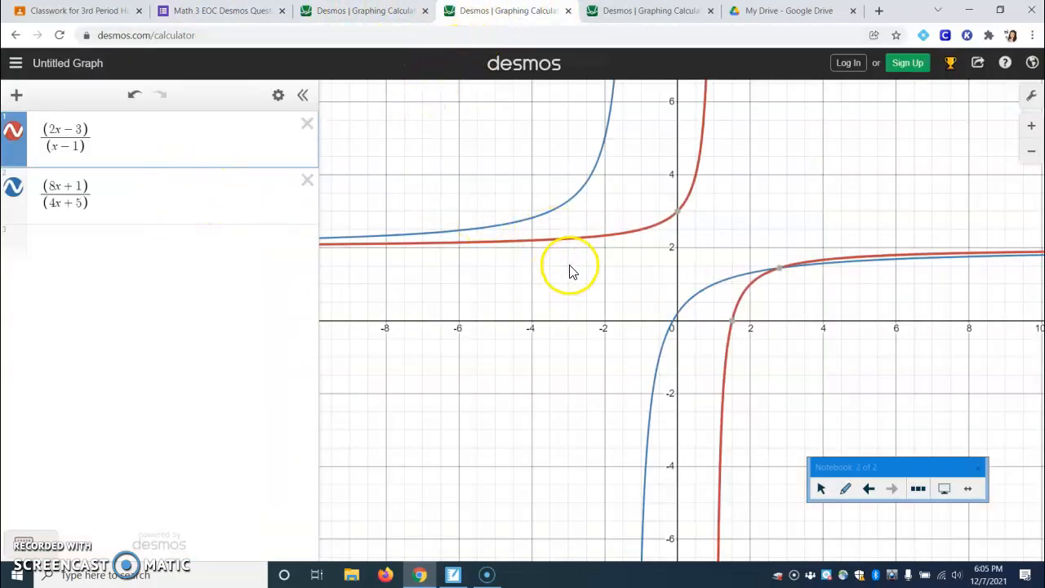
{"action": "mouse_move", "coordinate": [782, 276]}
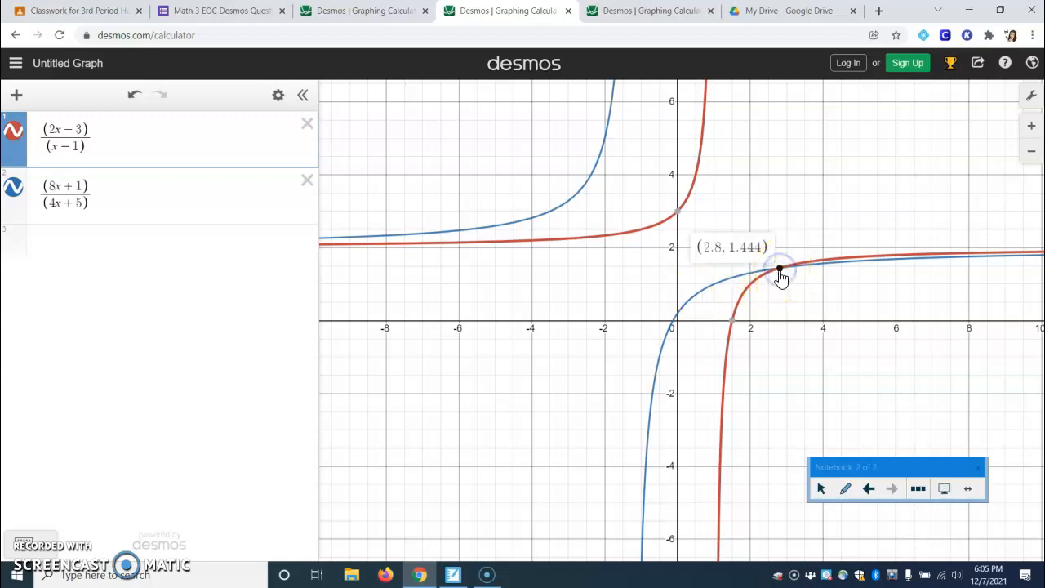
{"action": "left_click", "coordinate": [779, 270]}
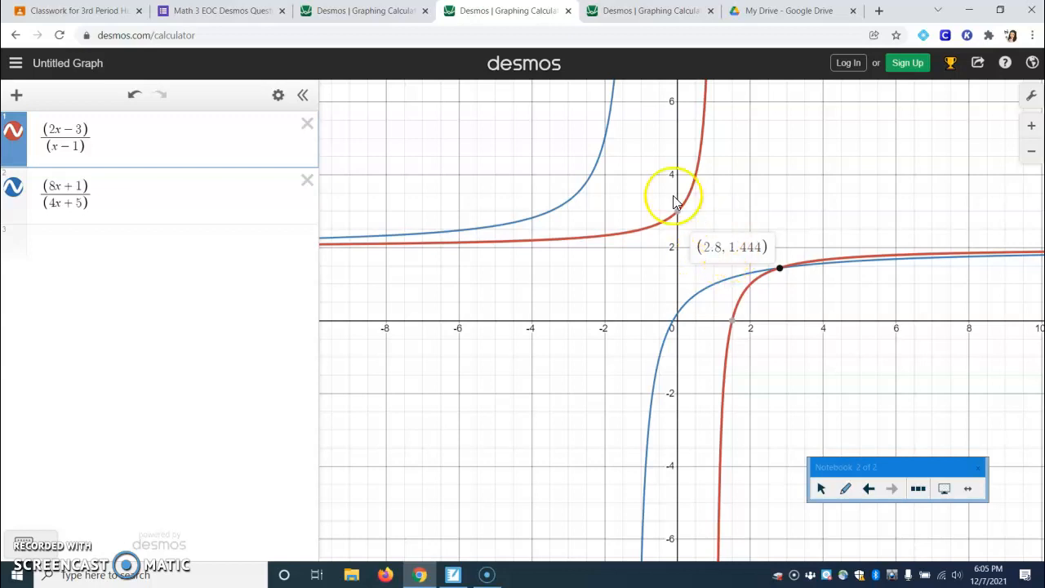
Evaluate the answer choices 14/9 and 14/5 as new expressions and compare them with the curves' intersection point
{"action": "left_click", "coordinate": [226, 10]}
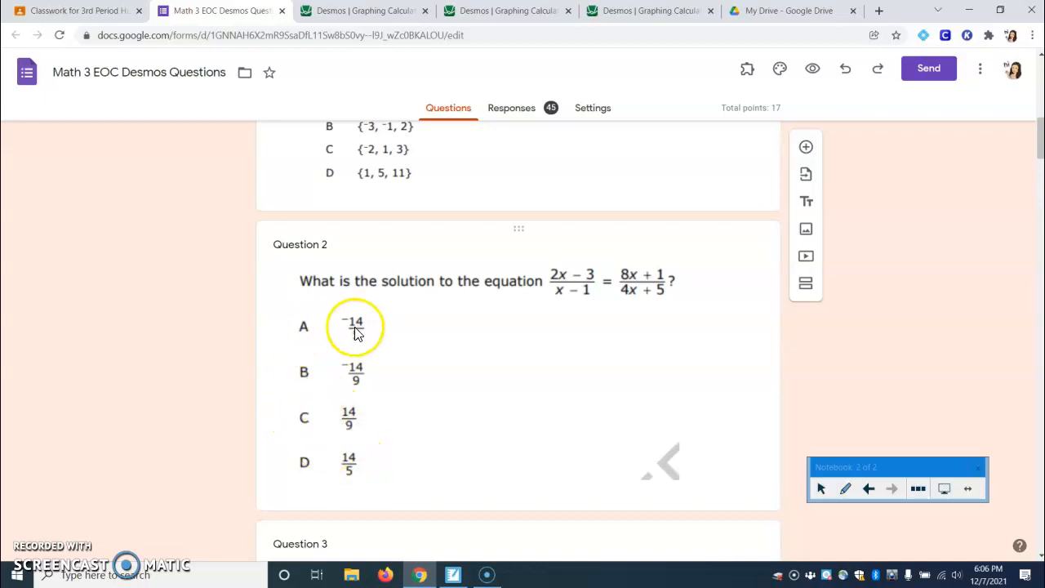
{"action": "left_click", "coordinate": [362, 11]}
{"action": "left_click", "coordinate": [486, 10]}
{"action": "left_click", "coordinate": [263, 245]}
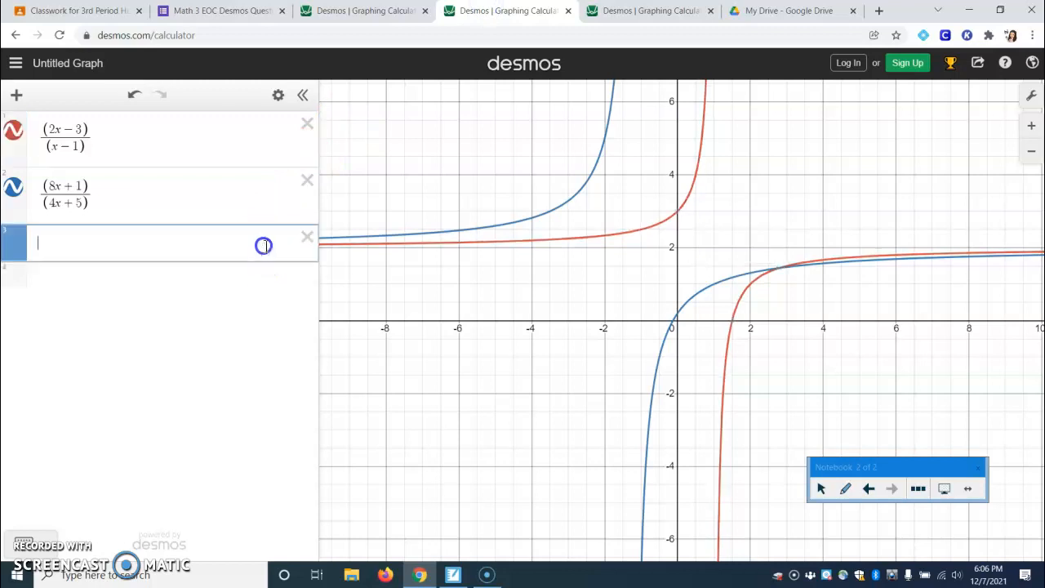
{"action": "type", "text": "14/9"}
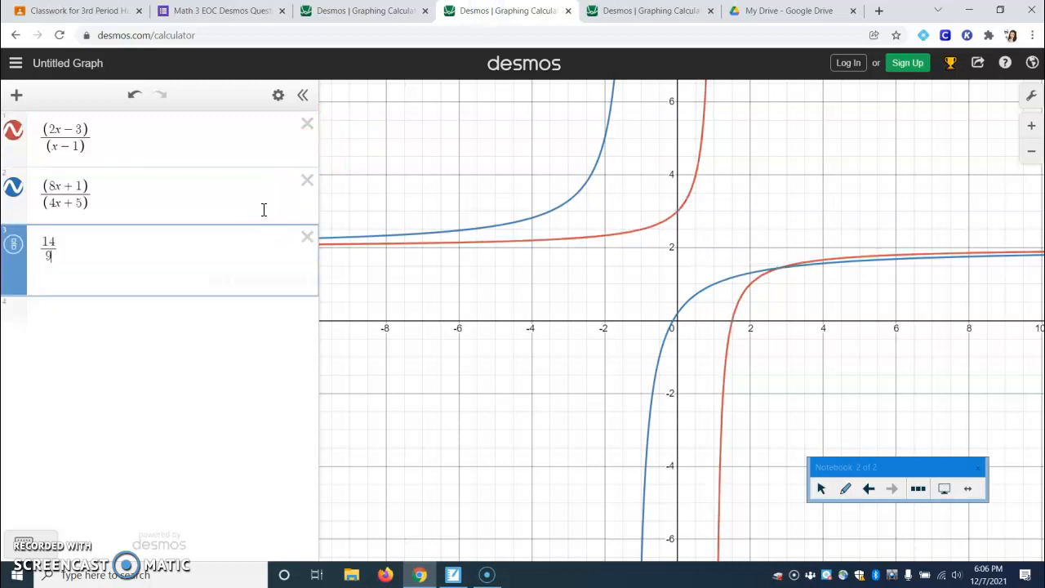
{"action": "left_click", "coordinate": [784, 270]}
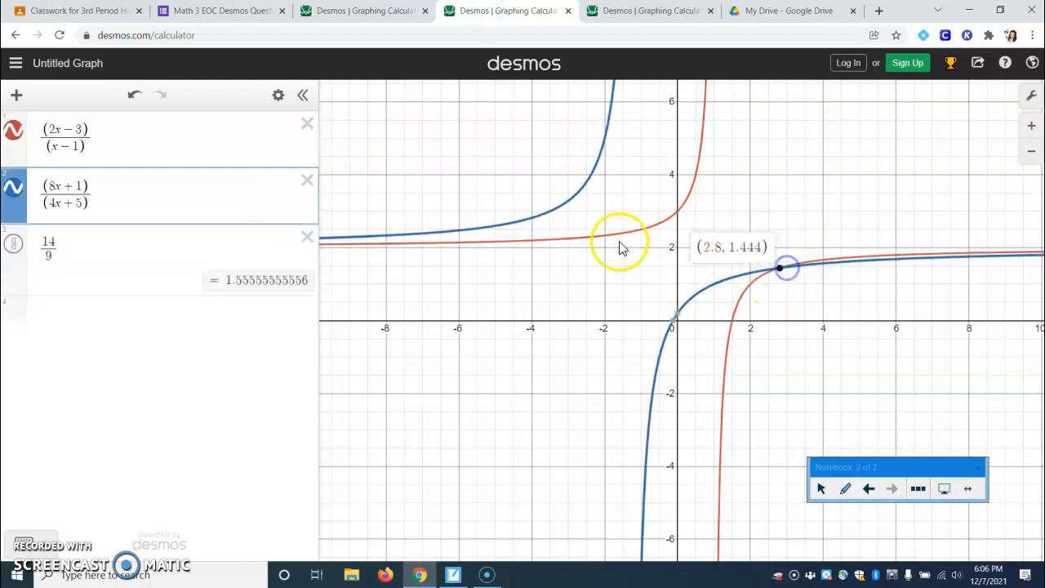
{"action": "left_click", "coordinate": [186, 316]}
{"action": "type", "text": "14/5"}
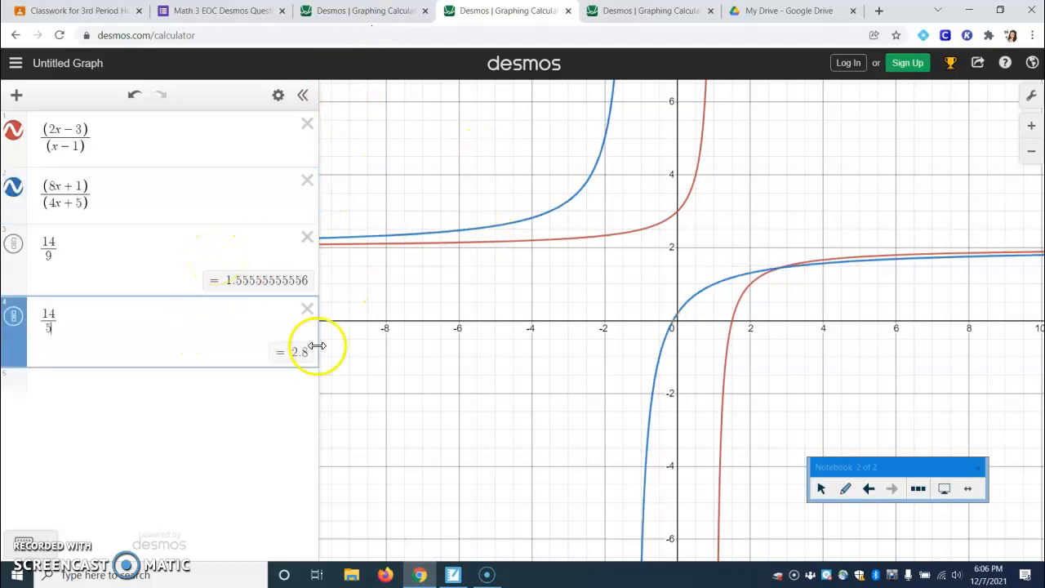
{"action": "left_click", "coordinate": [781, 270]}
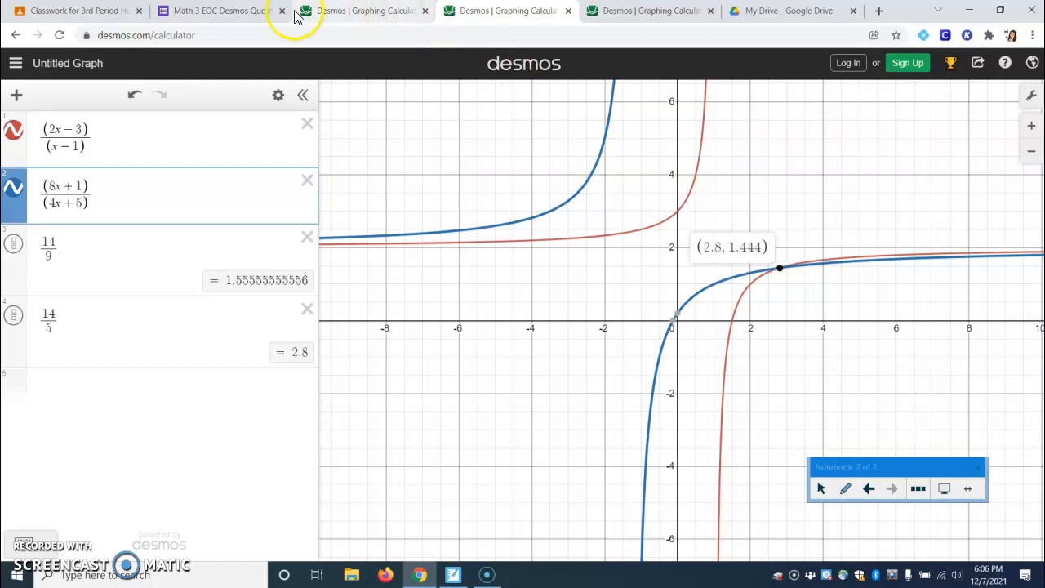
Return to the review form and read Questions 3 to 6, focusing on Question 5's quotient of rational expressions and its answer choices
{"action": "left_click", "coordinate": [221, 11]}
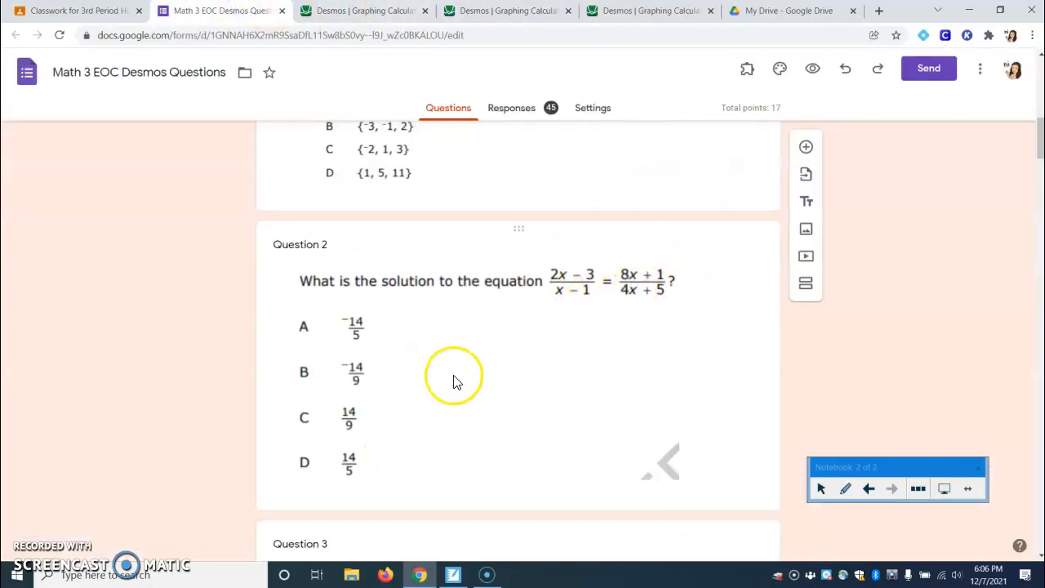
{"action": "left_click", "coordinate": [600, 400]}
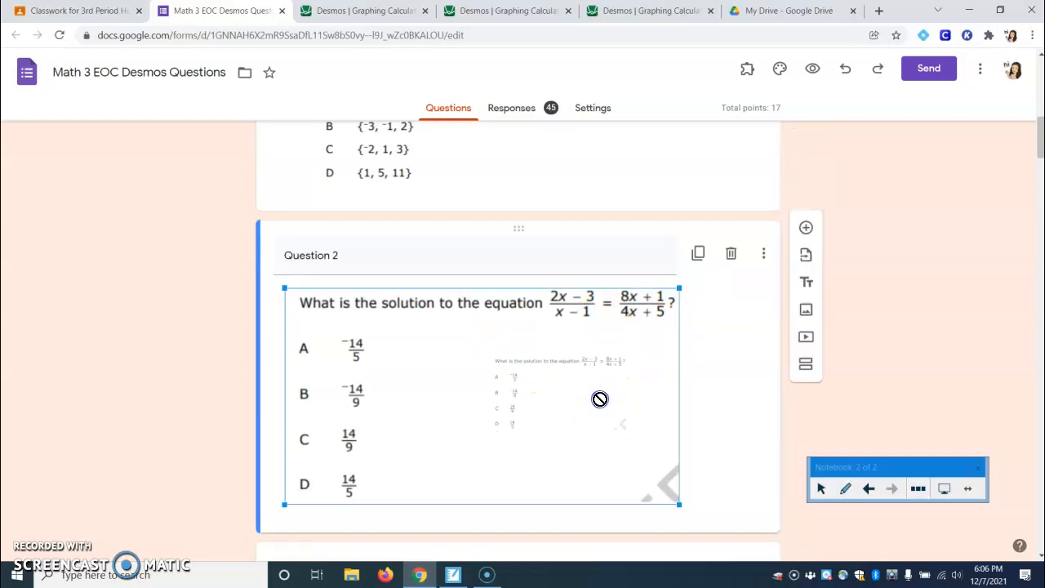
{"action": "left_click_drag", "start_coordinate": [1038, 149], "coordinate": [1029, 185]}
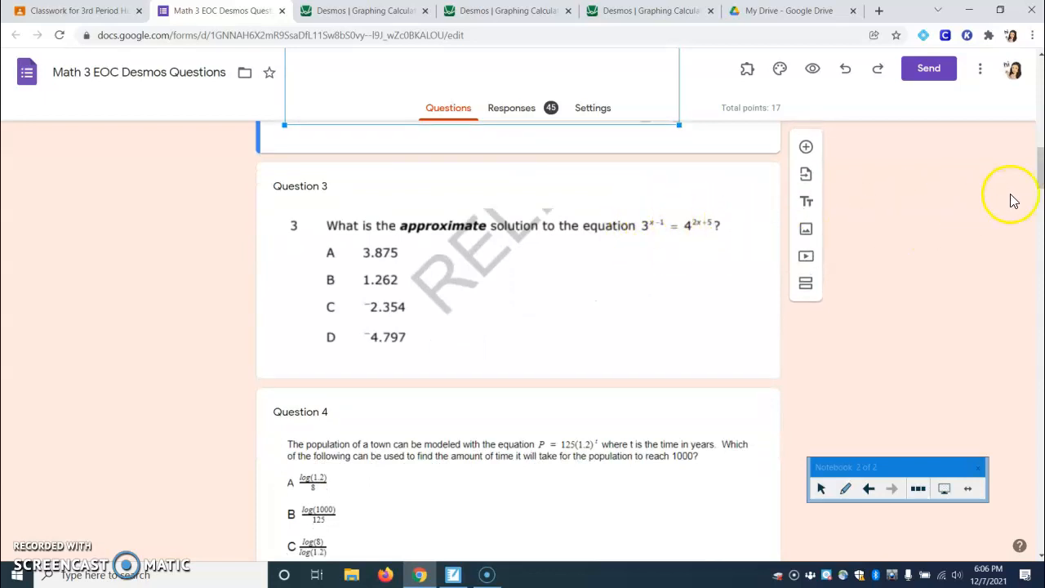
{"action": "scroll", "coordinate": [1037, 180], "scroll_direction": "down", "scroll_amount": 3}
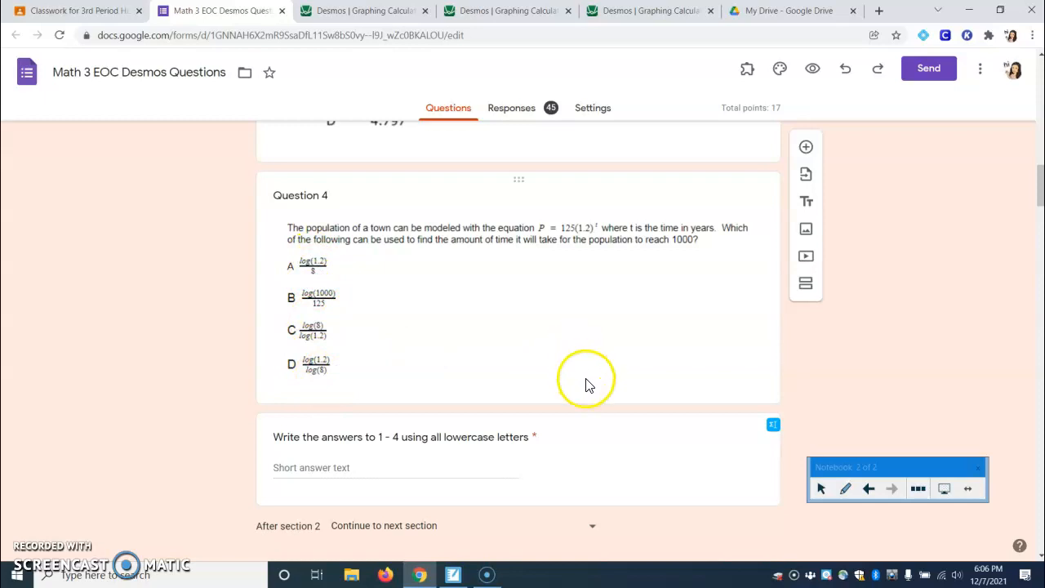
{"action": "left_click", "coordinate": [580, 357]}
{"action": "left_click_drag", "start_coordinate": [1039, 200], "coordinate": [1031, 231]}
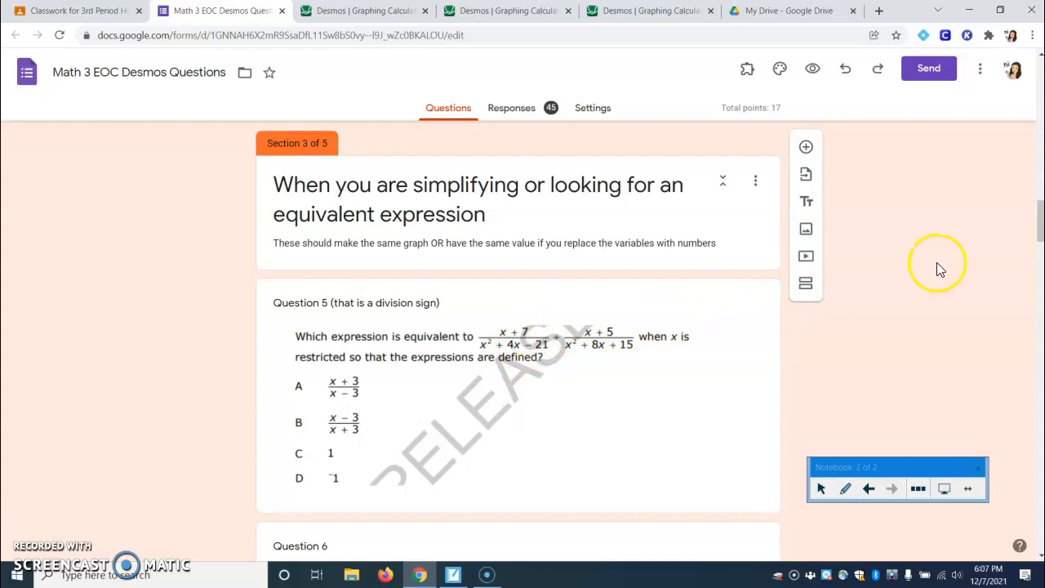
{"action": "left_click_drag", "start_coordinate": [1040, 234], "coordinate": [1037, 246]}
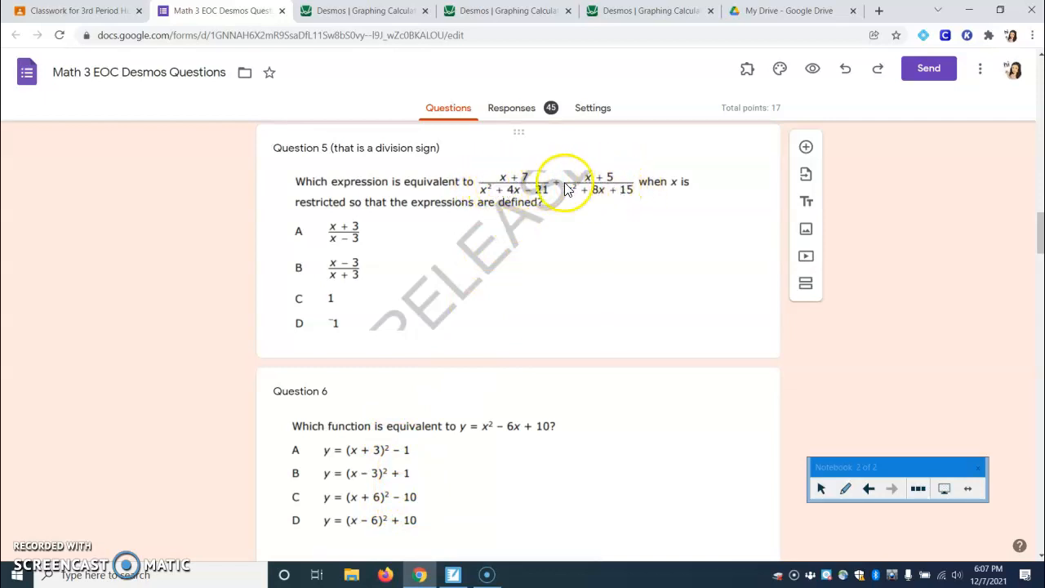
{"action": "left_click_drag", "start_coordinate": [1041, 247], "coordinate": [1040, 168]}
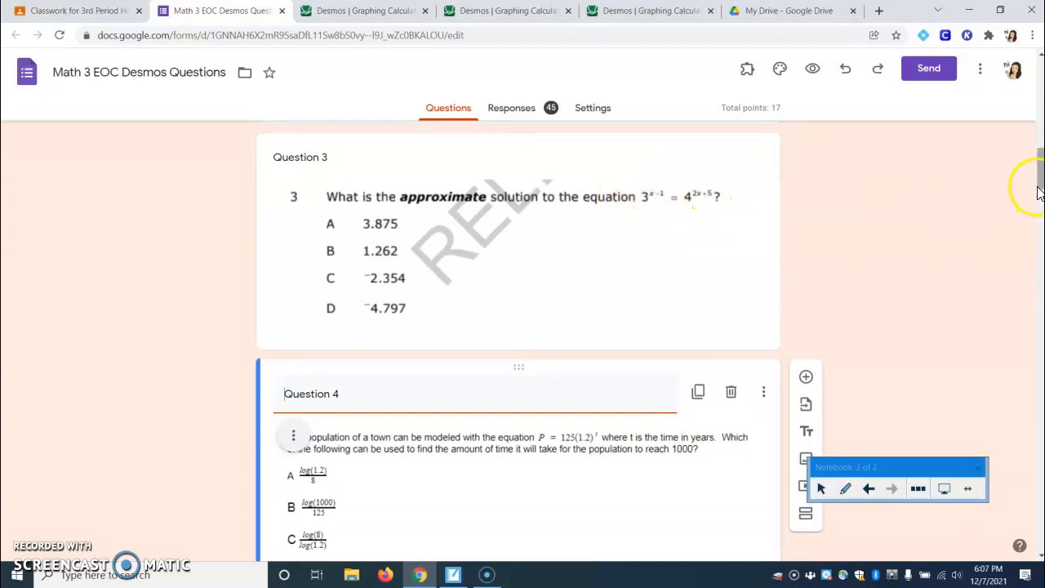
{"action": "left_click_drag", "start_coordinate": [1039, 191], "coordinate": [1039, 228]}
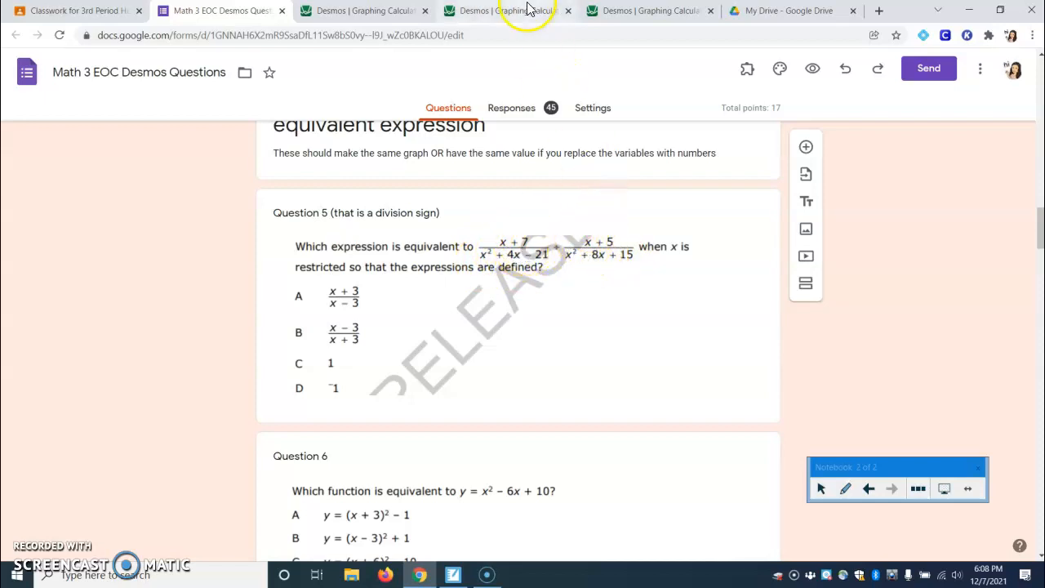
Show the f(x)/g(x) curve in the third Desmos graph and add answer choice A, (x + 3)/(x − 3), as a new expression
{"action": "left_click", "coordinate": [665, 10]}
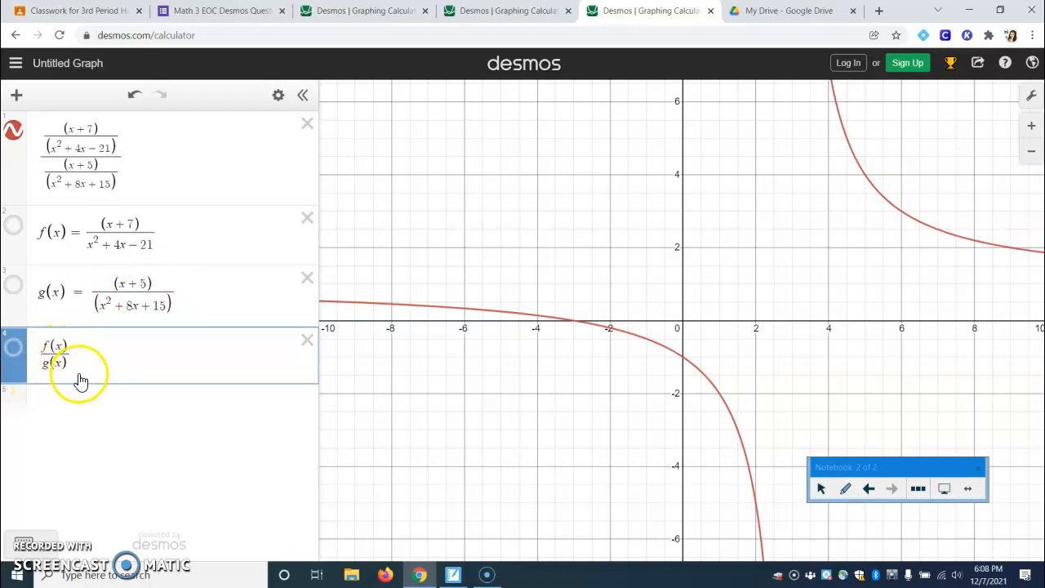
{"action": "left_click", "coordinate": [14, 351]}
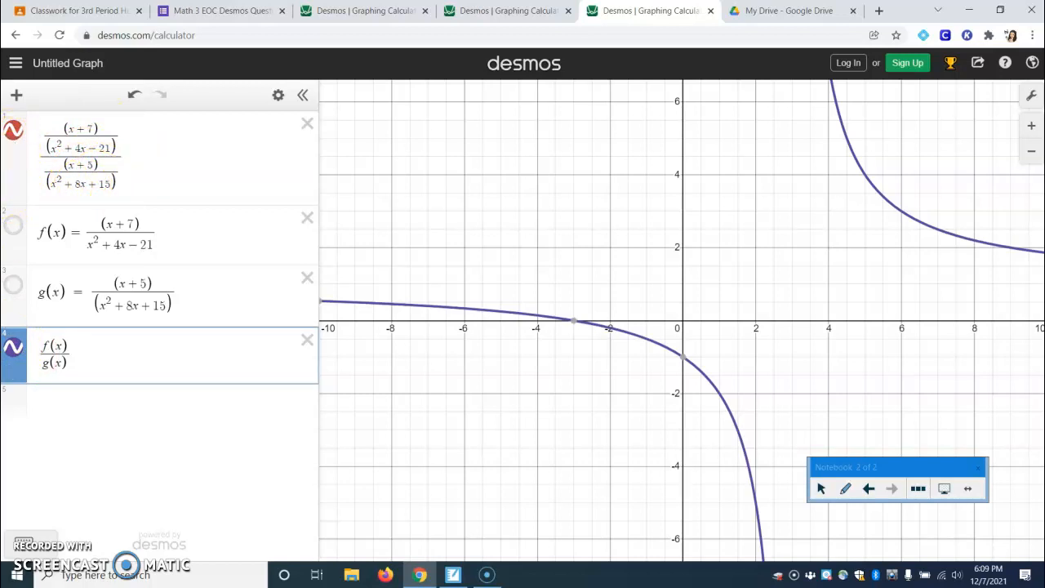
{"action": "left_click", "coordinate": [135, 408]}
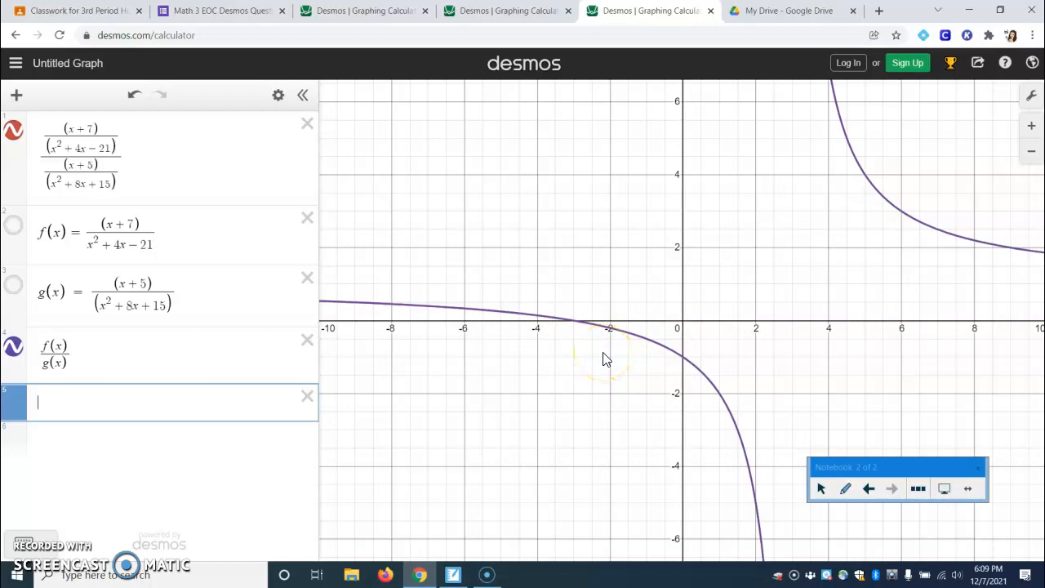
{"action": "type", "text": "(x+3"}
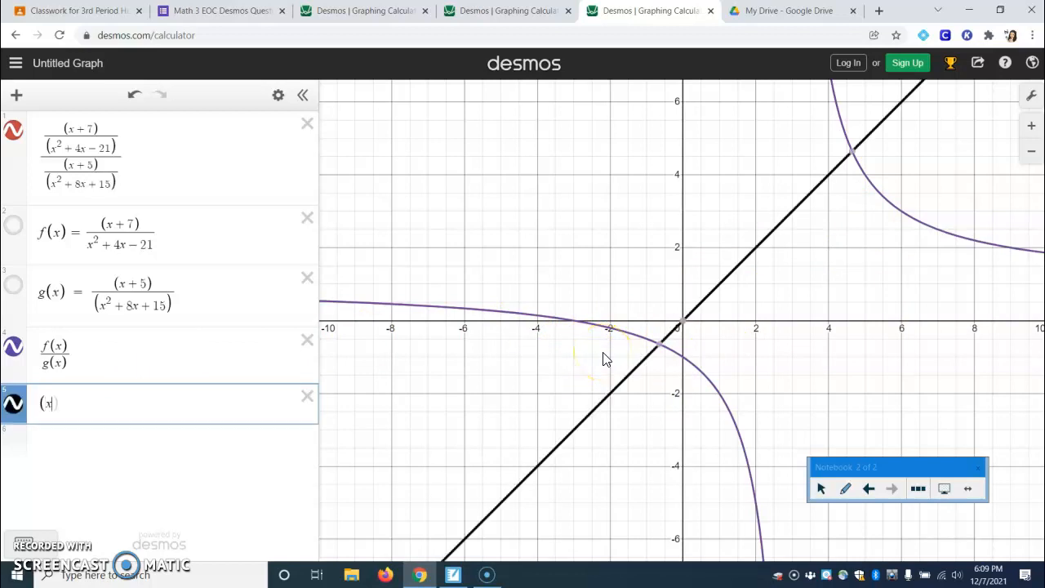
{"action": "type", "text": ")/x="}
{"action": "type", "text": "3"}
{"action": "key", "text": "BackSpace"}
{"action": "key", "text": "BackSpace"}
{"action": "type", "text": "-3"}
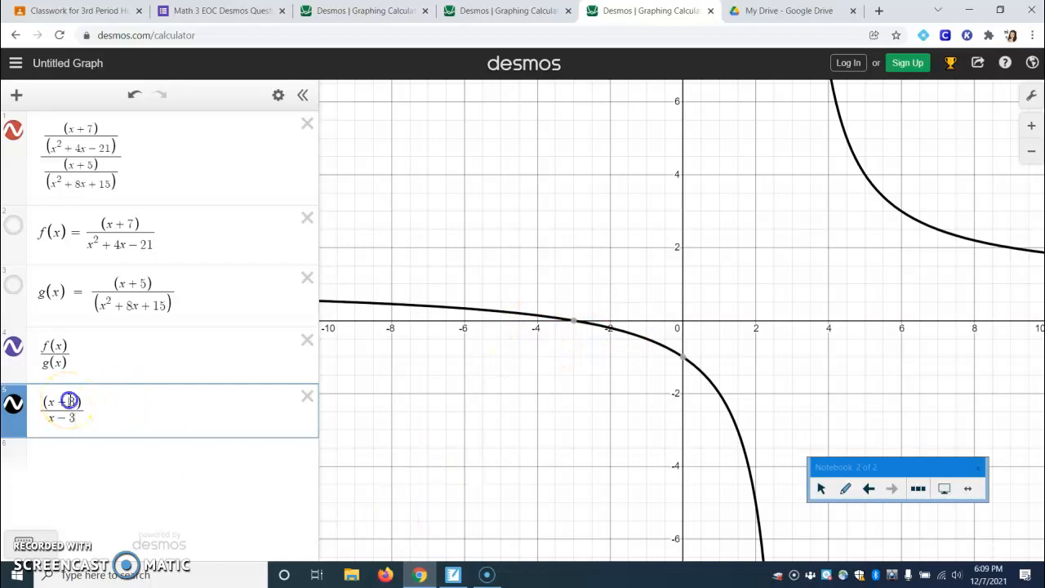
Change the answer-choice expression to (x − 3)/(x + 3) to compare choice B with the quotient's curve
{"action": "key", "text": "BackSpace"}
{"action": "type", "text": "-"}
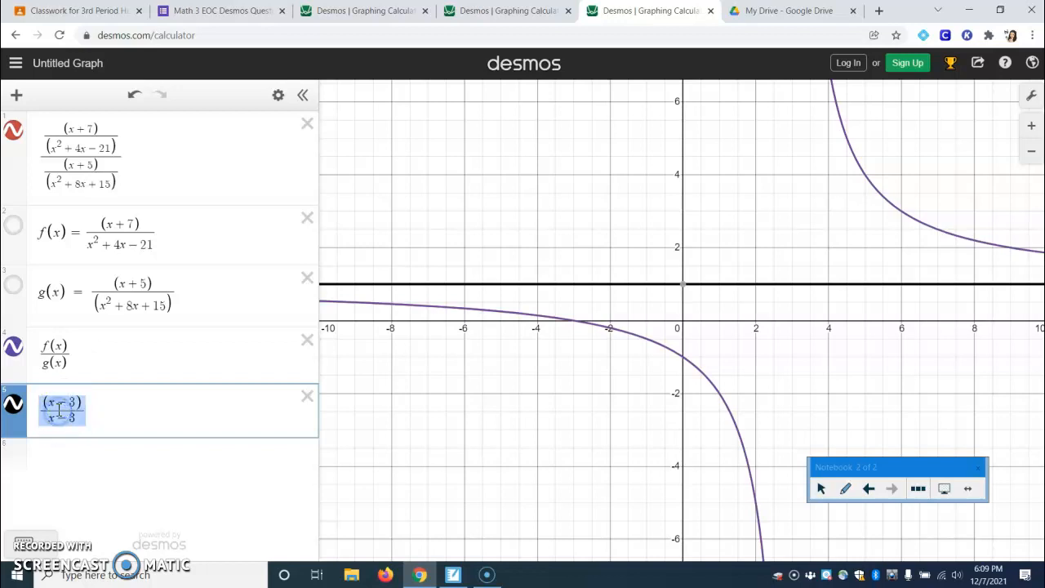
{"action": "type", "text": "+"}
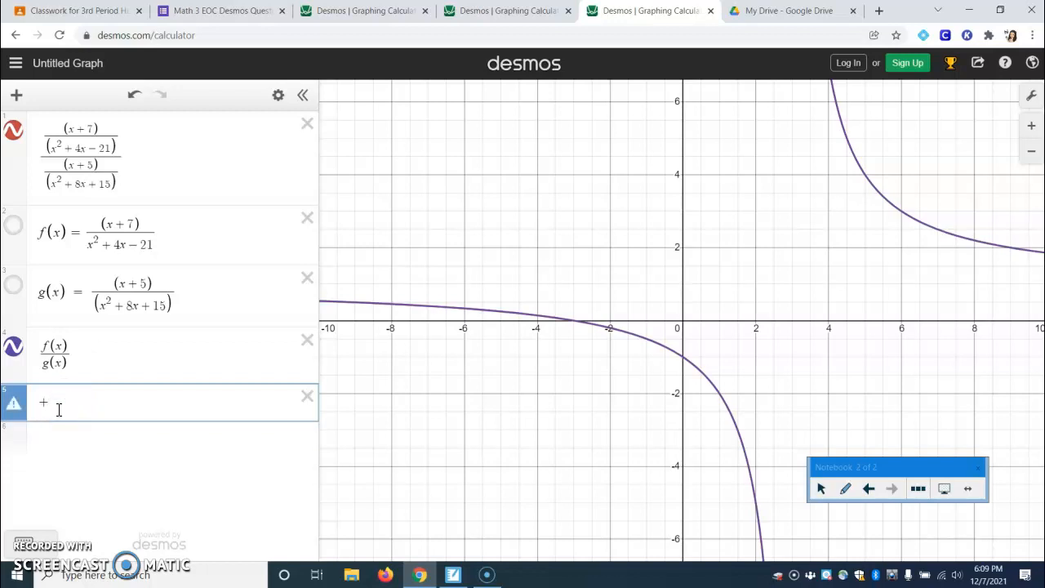
{"action": "key", "text": "ctrl+z"}
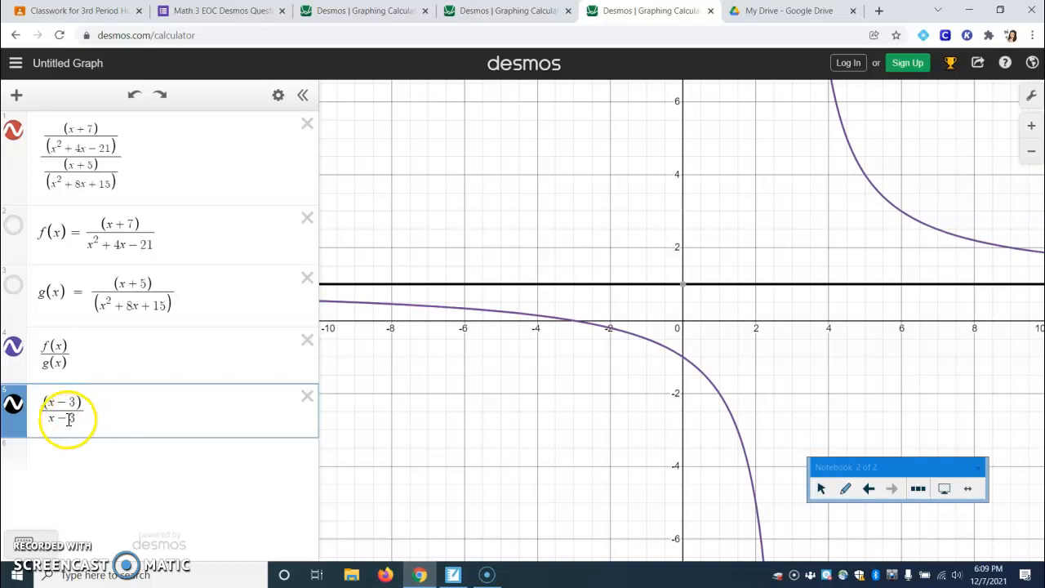
{"action": "left_click", "coordinate": [61, 417]}
{"action": "key", "text": "BackSpace"}
{"action": "type", "text": "+"}
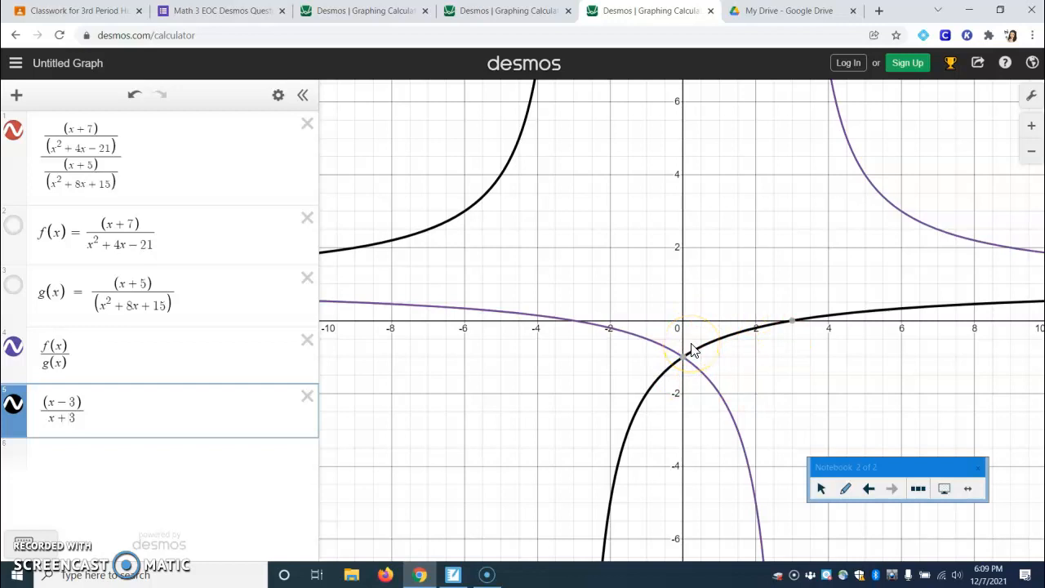
Undo the edits to the answer-choice expression and re-enter it as (x + 3)/(x − 3)
{"action": "key", "text": "ctrl+z"}
{"action": "key", "text": "ctrl+z"}
{"action": "key", "text": "ctrl+z"}
{"action": "key", "text": "ctrl+z"}
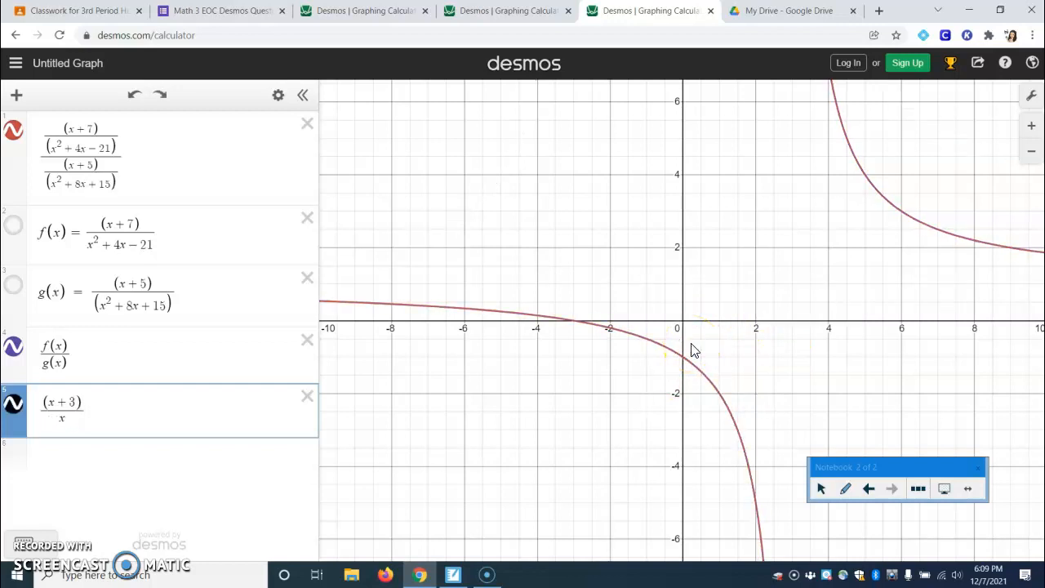
{"action": "key", "text": "ctrl+z"}
{"action": "key", "text": "ctrl+z"}
{"action": "key", "text": "ctrl+z"}
{"action": "key", "text": "ctrl+z"}
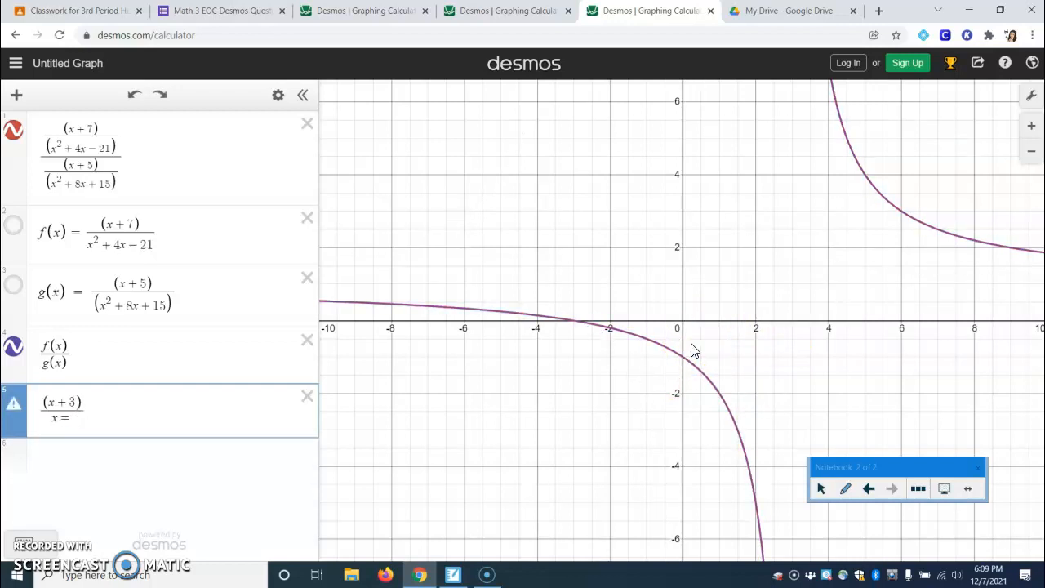
{"action": "key", "text": "ctrl+z"}
{"action": "key", "text": "ctrl+z"}
{"action": "key", "text": "ctrl+z"}
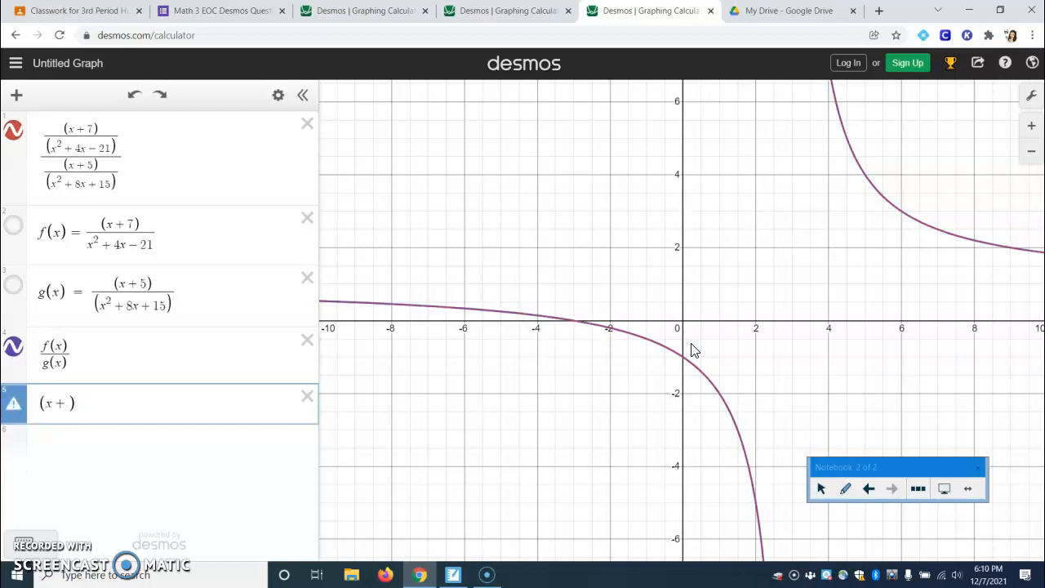
{"action": "type", "text": "3)"}
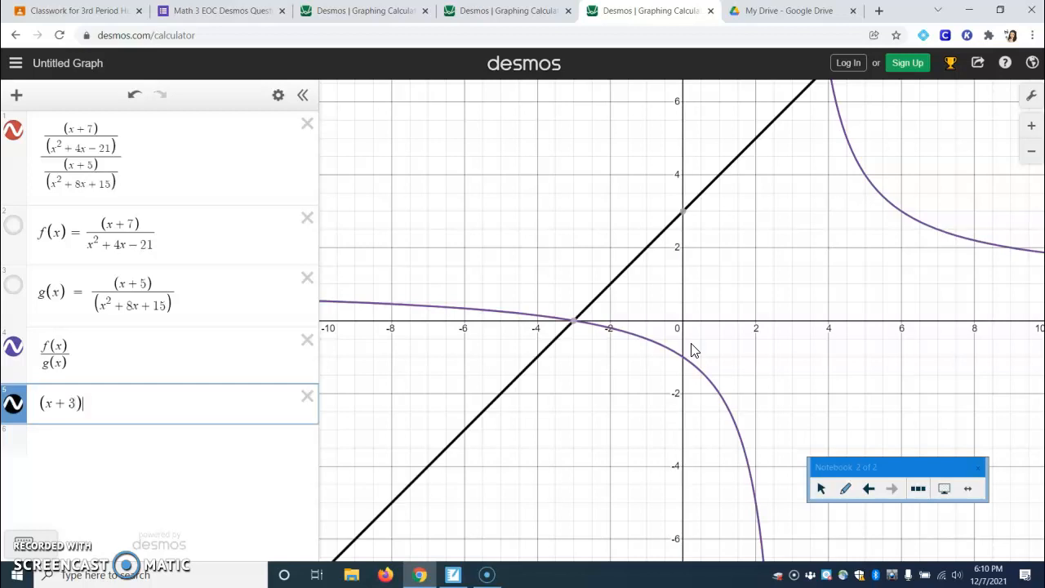
{"action": "type", "text": "/x-3"}
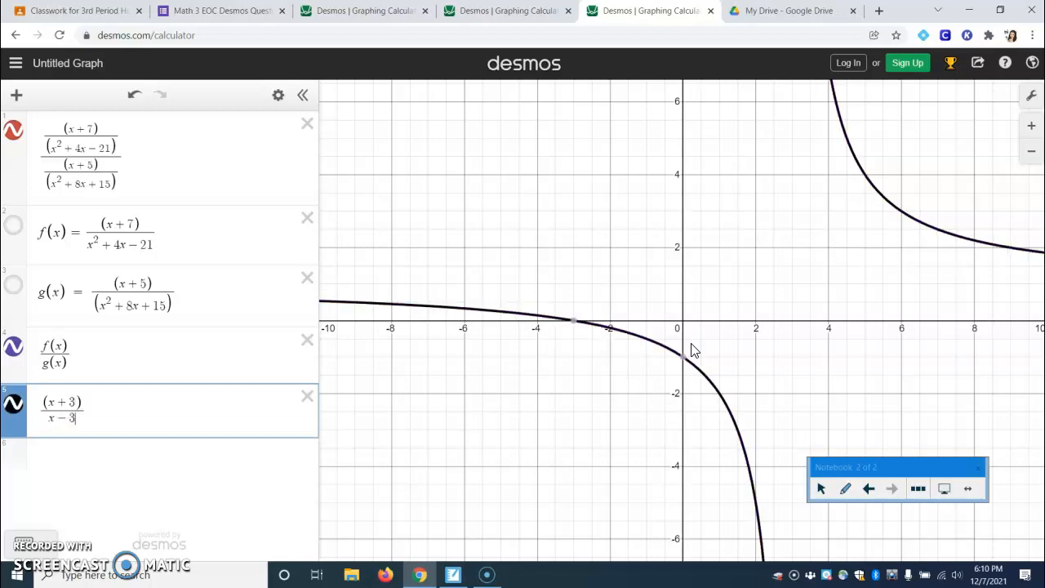
{"action": "left_click", "coordinate": [695, 380]}
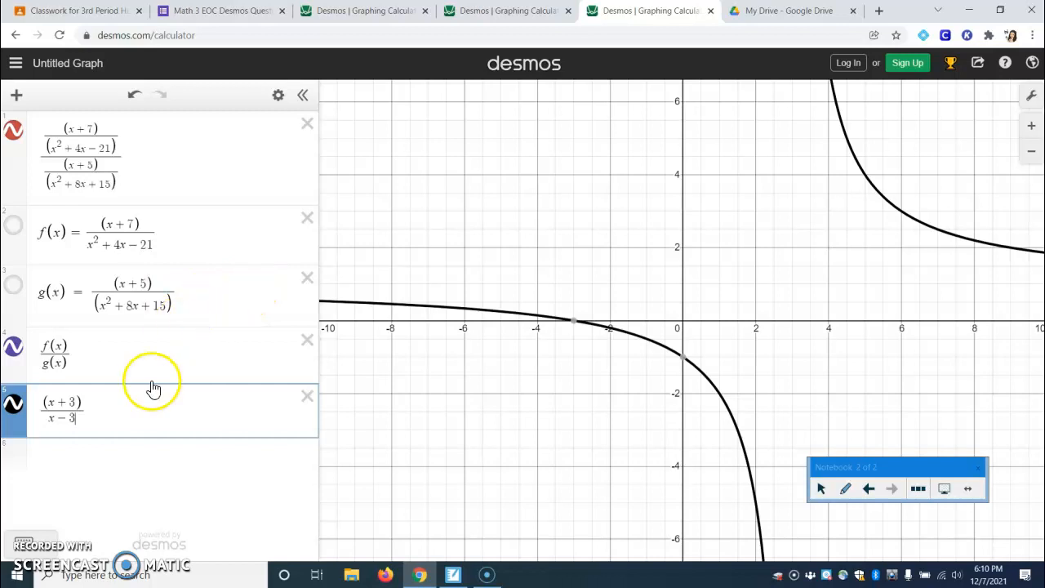
Delete the f(x)/g(x) and (x + 3)/(x − 3) expressions and evaluate f(12) in their place
{"action": "left_click", "coordinate": [305, 349]}
{"action": "left_click", "coordinate": [306, 345]}
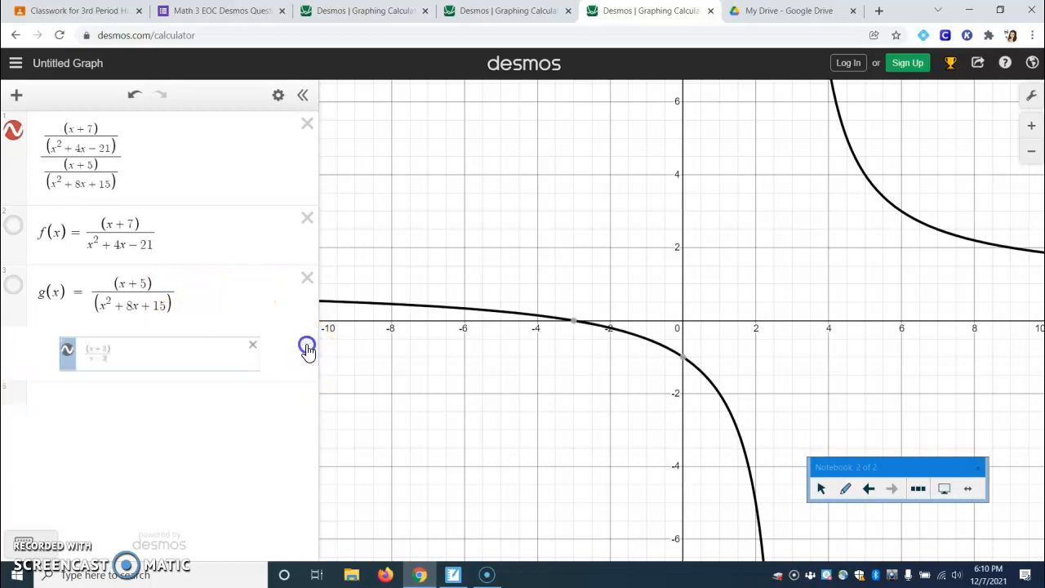
{"action": "left_click", "coordinate": [164, 367]}
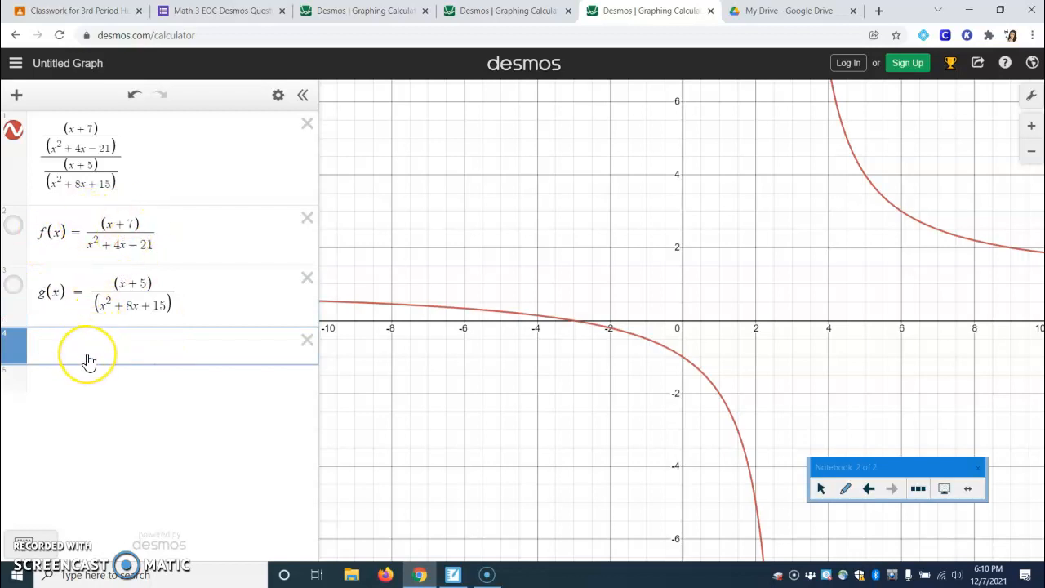
{"action": "type", "text": "f(12"}
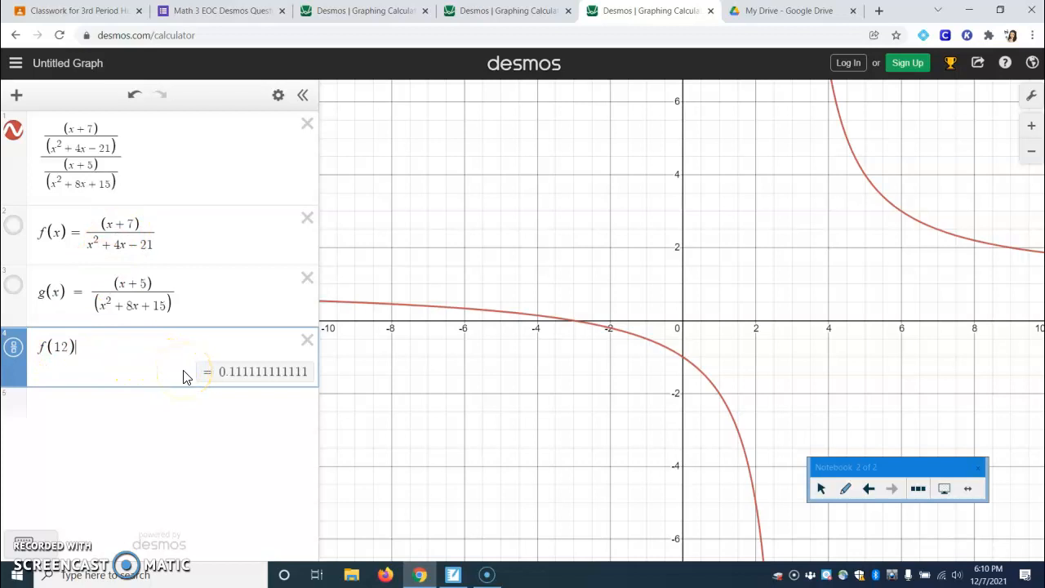
Return to the review form and read through the following questions up to Question 11 about f(x) = k(x − 2)⁴
{"action": "left_click", "coordinate": [493, 12]}
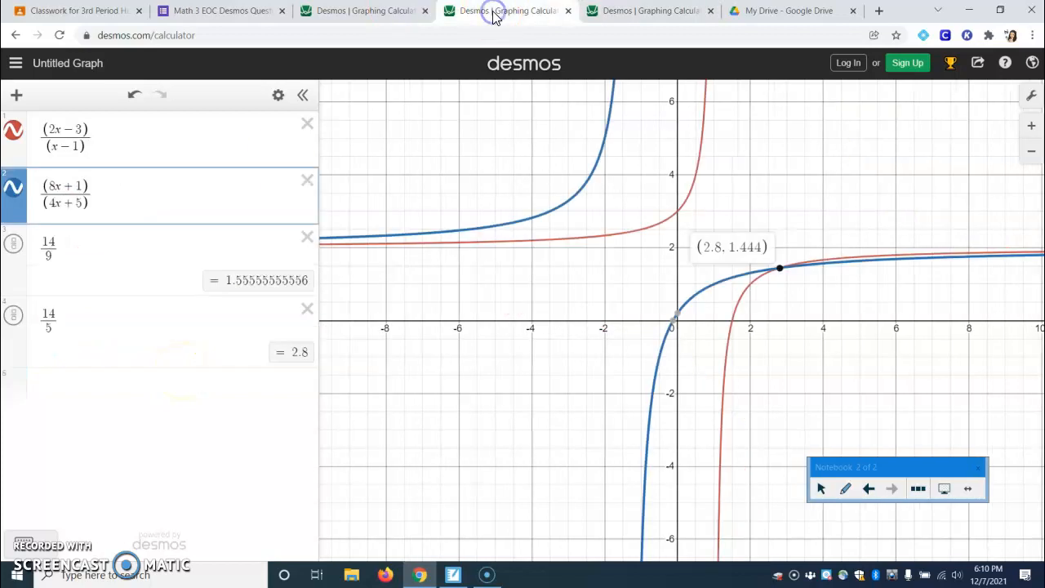
{"action": "left_click", "coordinate": [343, 12]}
{"action": "left_click", "coordinate": [217, 12]}
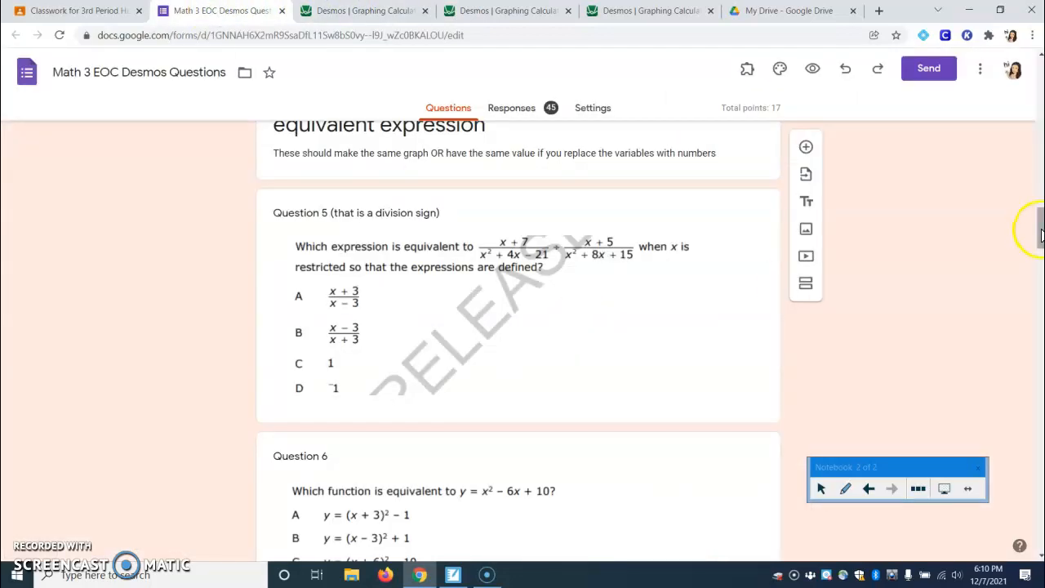
{"action": "left_click_drag", "start_coordinate": [1039, 233], "coordinate": [1036, 399]}
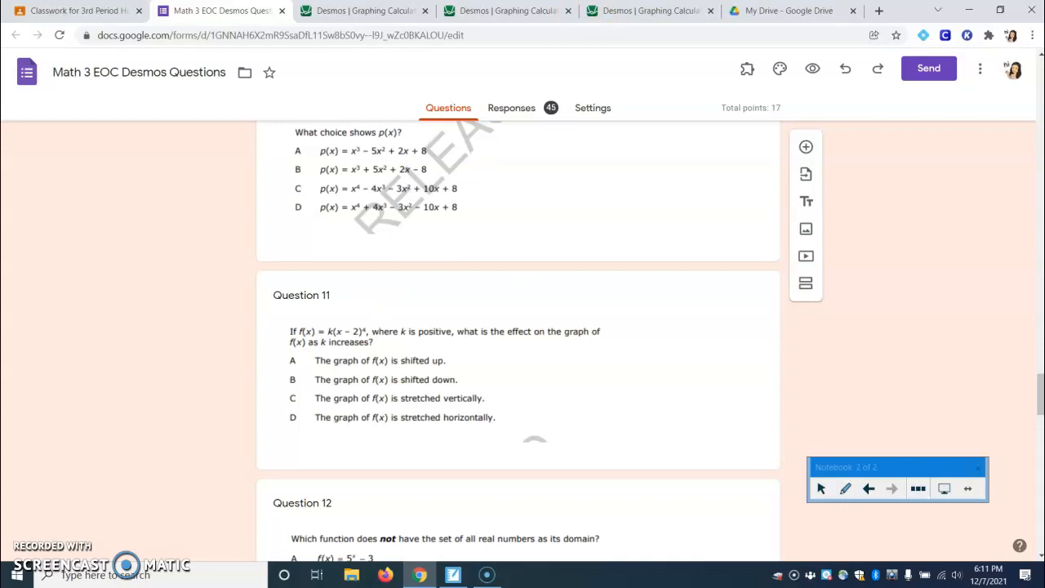
Switch to the third Desmos graph and delete all of its expressions
{"action": "left_click", "coordinate": [674, 11]}
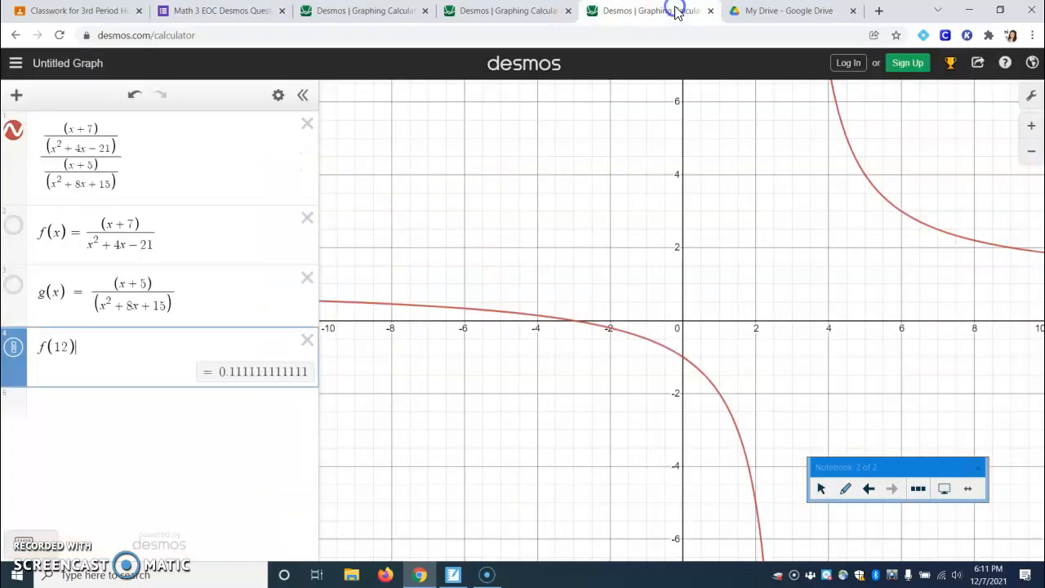
{"action": "left_click", "coordinate": [307, 128]}
{"action": "left_click", "coordinate": [307, 130]}
{"action": "left_click", "coordinate": [310, 136]}
{"action": "left_click", "coordinate": [309, 137]}
Enter k(x − 2)^4 as the first expression and add a slider for k
{"action": "left_click", "coordinate": [202, 143]}
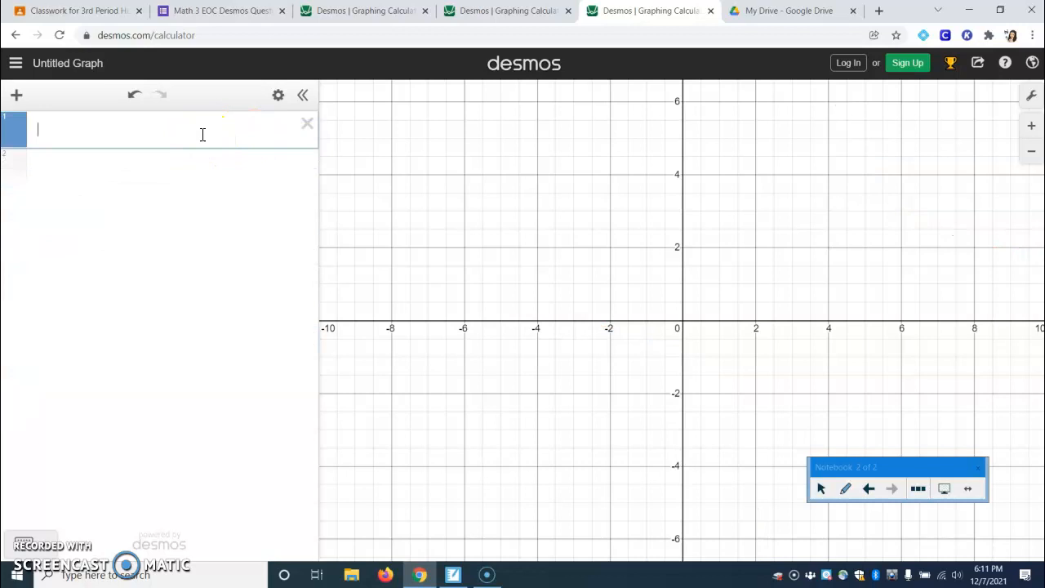
{"action": "type", "text": "k("}
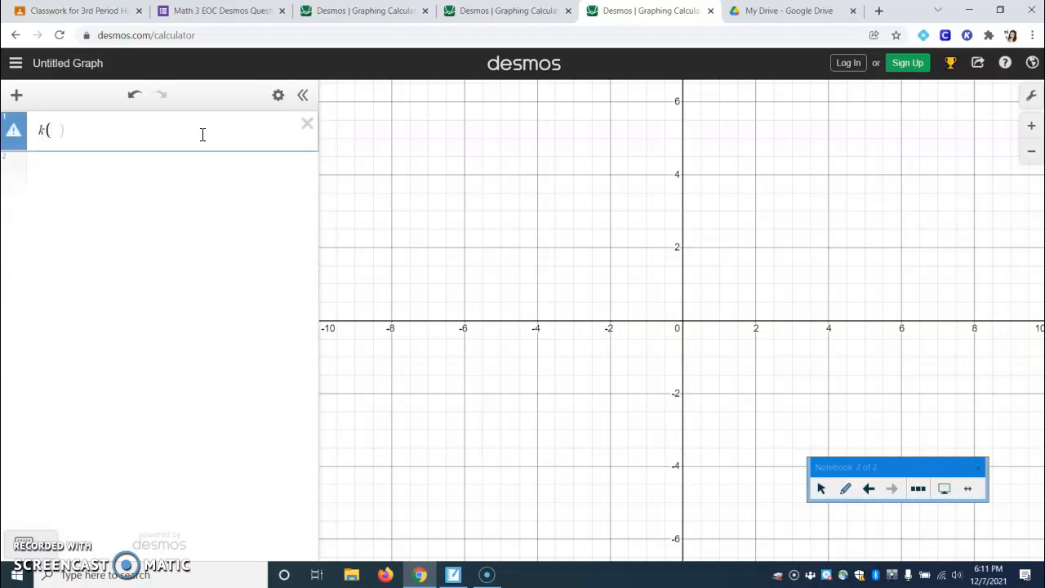
{"action": "type", "text": "x-2)"}
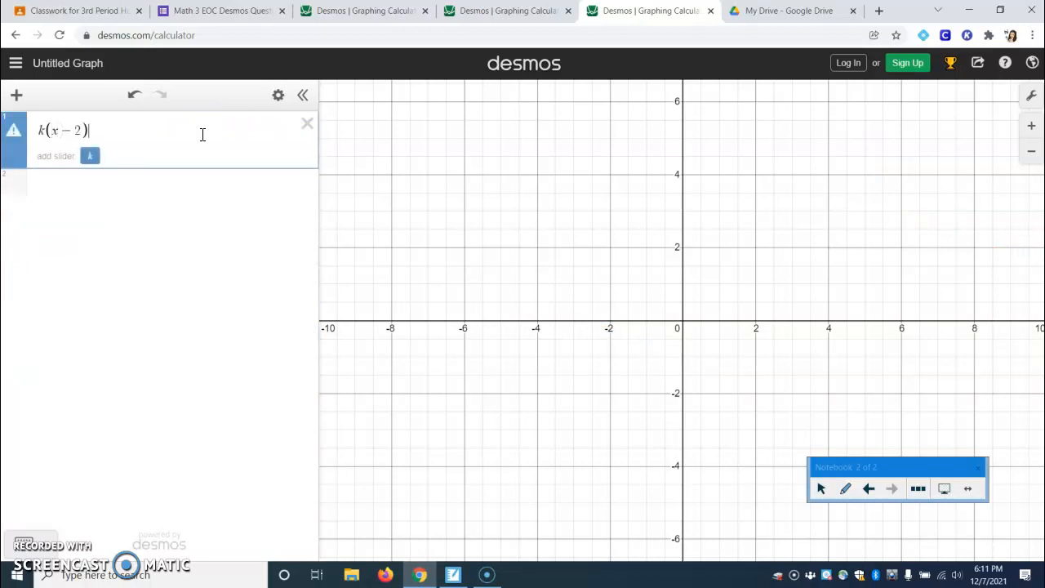
{"action": "type", "text": "^4"}
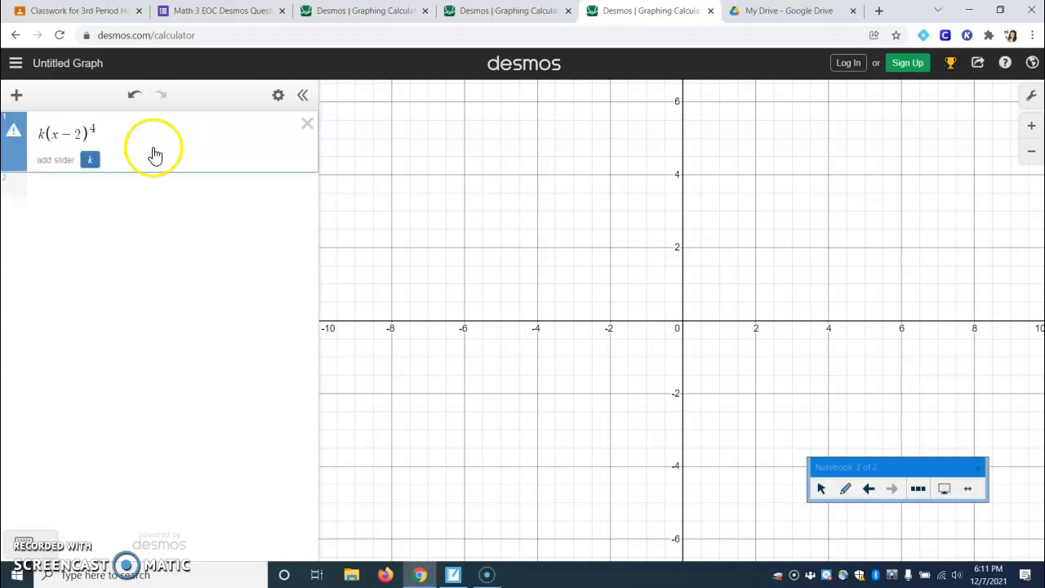
{"action": "left_click", "coordinate": [91, 161]}
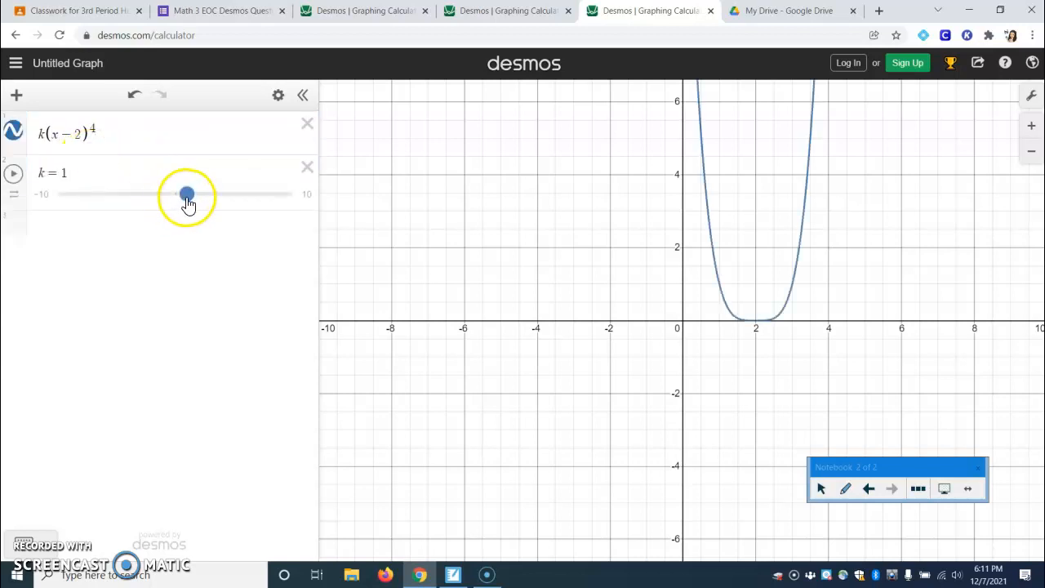
Raise the slider for k to 9.1 and return to Question 11 in the review form
{"action": "left_click_drag", "start_coordinate": [187, 201], "coordinate": [283, 205]}
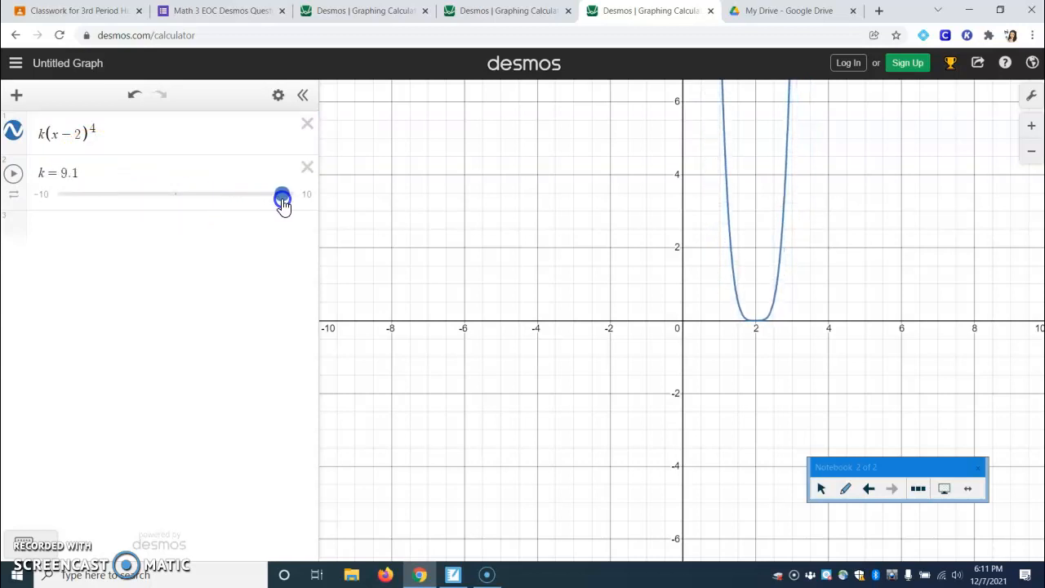
{"action": "left_click", "coordinate": [202, 13]}
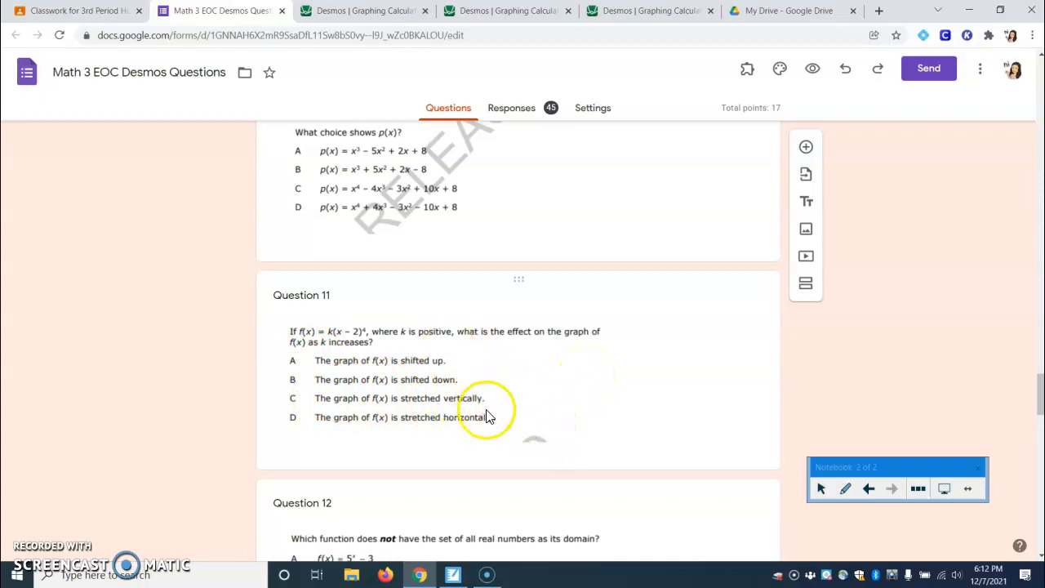
Read Question 12 about function domains and Question 13 about the radius of a circle
{"action": "scroll", "coordinate": [535, 418], "scroll_direction": "down", "scroll_amount": 2}
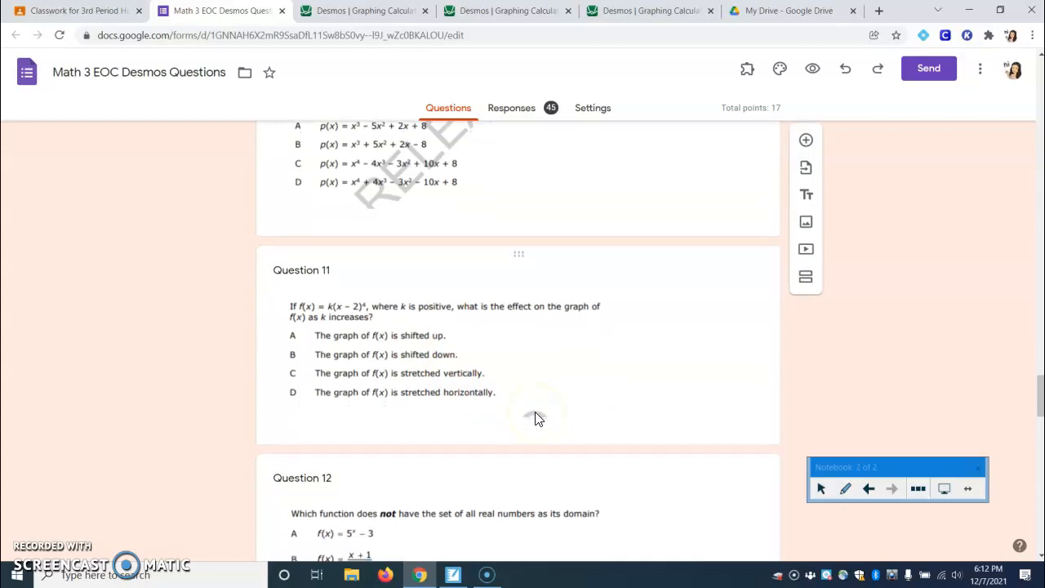
{"action": "scroll", "coordinate": [535, 418], "scroll_direction": "down", "scroll_amount": 1}
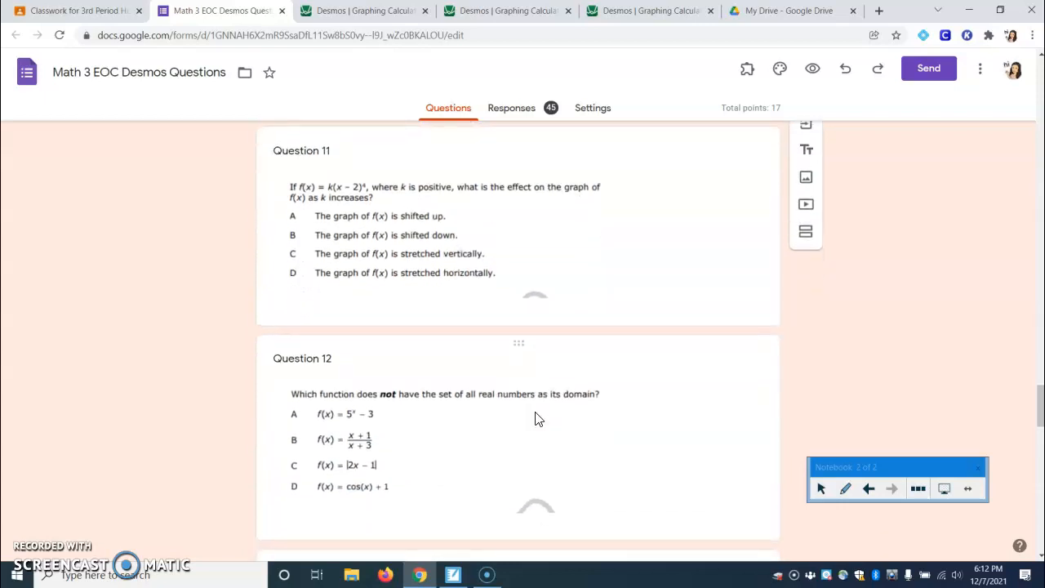
{"action": "scroll", "coordinate": [538, 418], "scroll_direction": "down", "scroll_amount": 1}
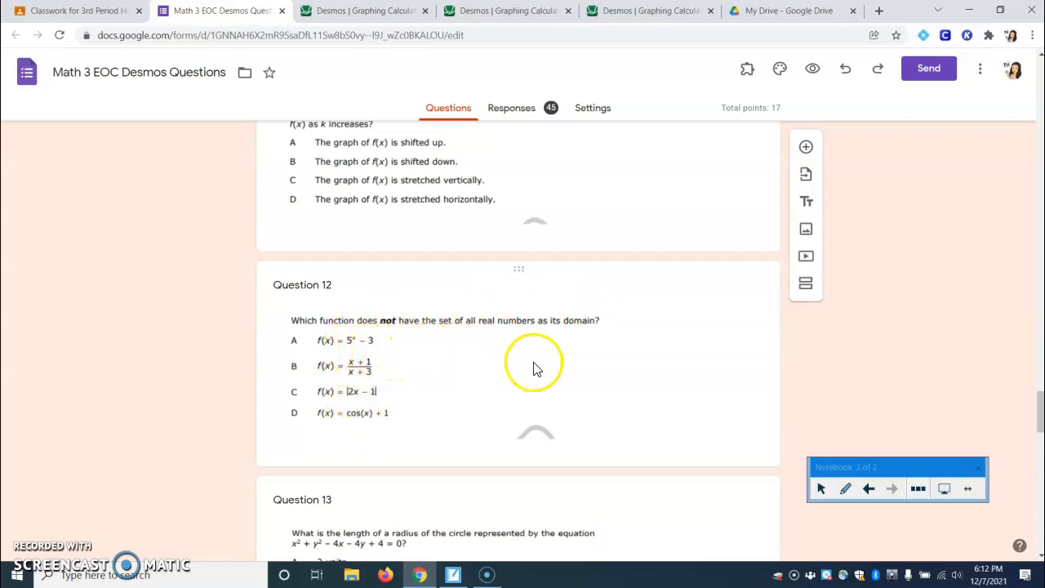
{"action": "scroll", "coordinate": [533, 369], "scroll_direction": "down", "scroll_amount": 1}
{"action": "scroll", "coordinate": [532, 368], "scroll_direction": "down", "scroll_amount": 1}
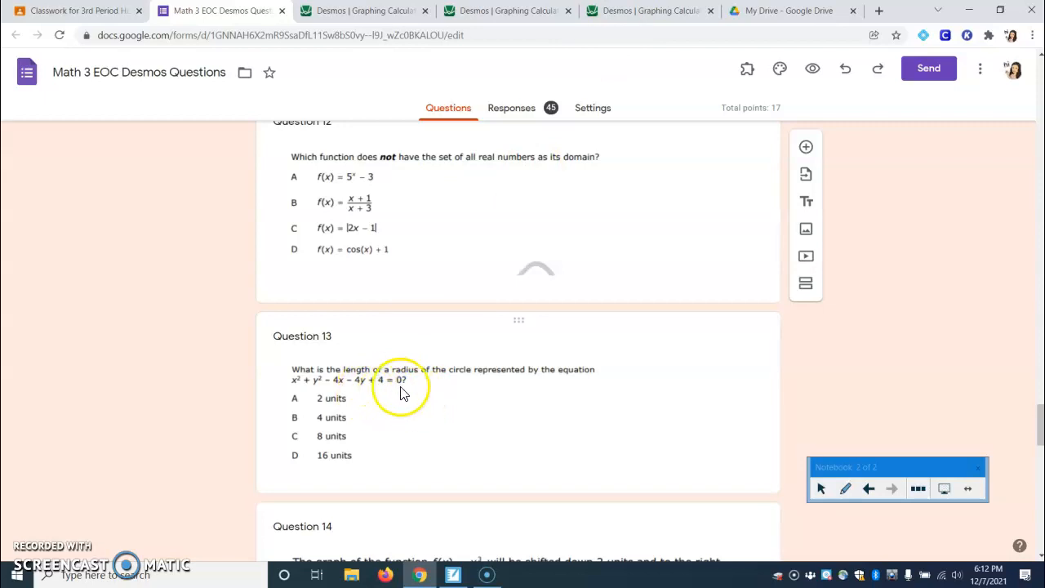
Switch to the third Desmos graph and delete the k(x − 2)^4 expression and its slider
{"action": "left_click", "coordinate": [620, 22]}
{"action": "left_click", "coordinate": [308, 124]}
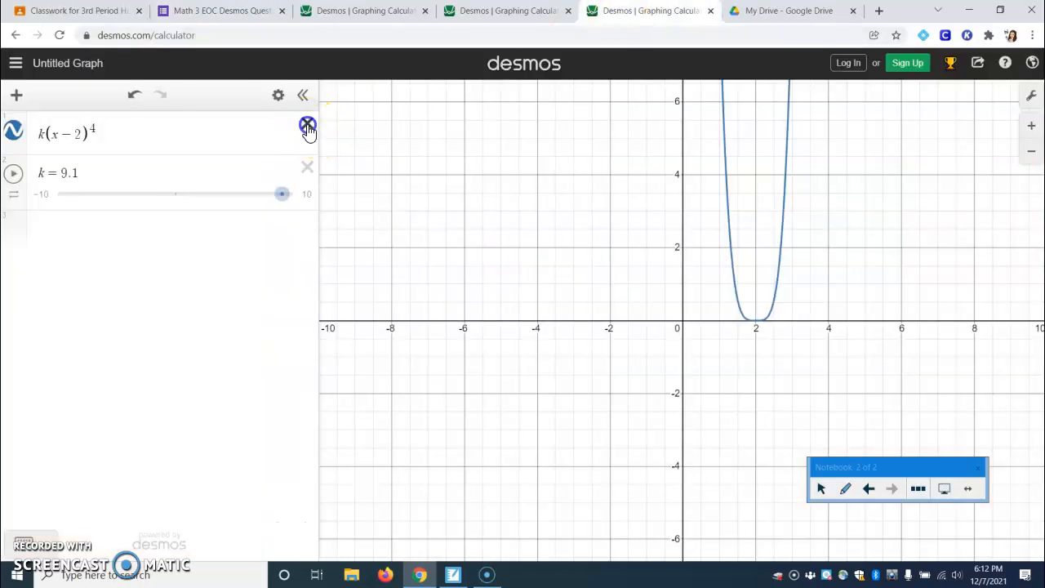
{"action": "left_click", "coordinate": [308, 124]}
{"action": "left_click", "coordinate": [261, 132]}
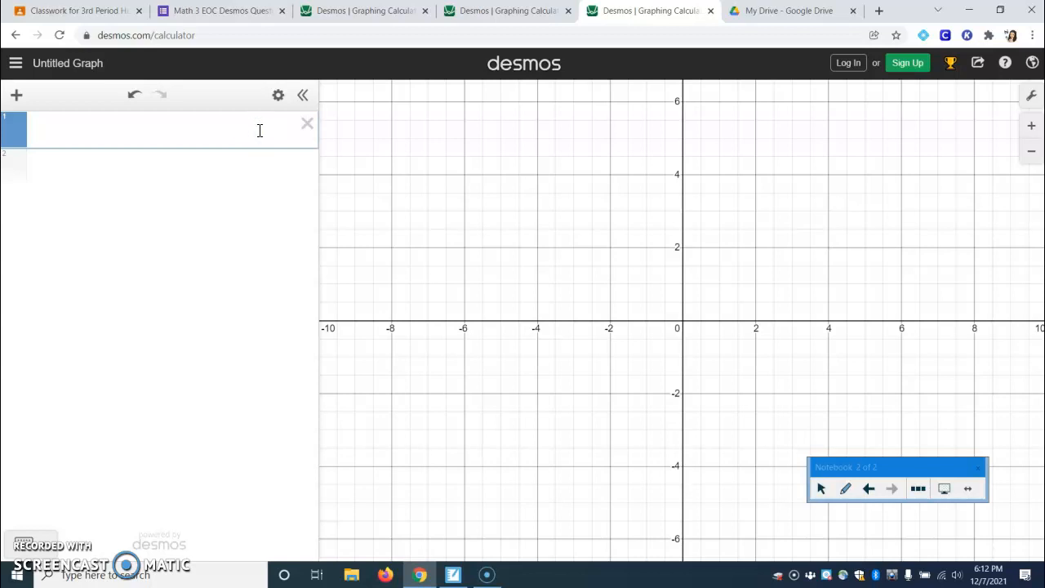
Enter x^2 + y^2 − 4x − 4y + 4 as the first expression
{"action": "type", "text": "x^2"}
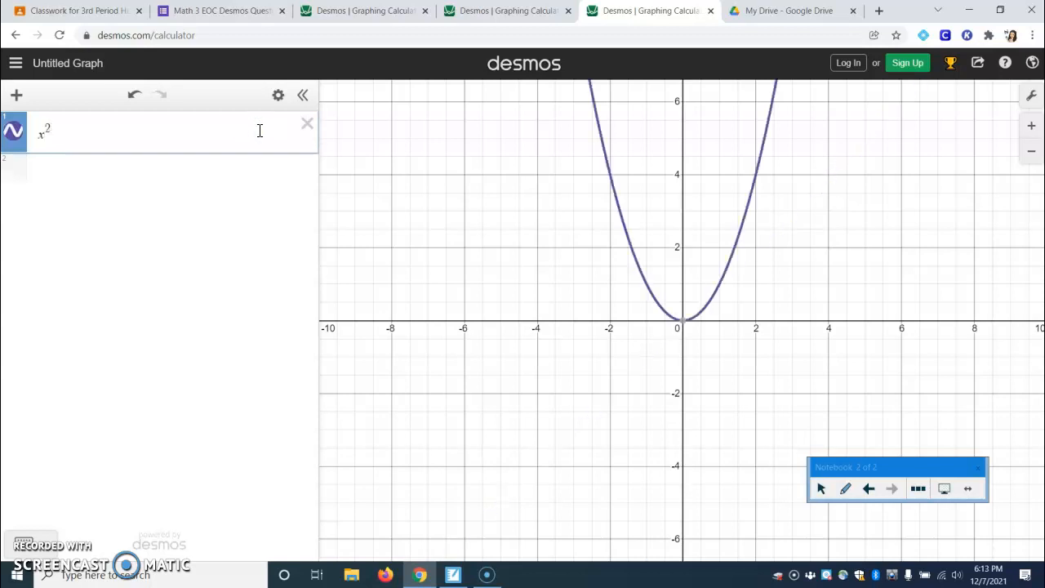
{"action": "key", "text": "Right"}
{"action": "type", "text": "+"}
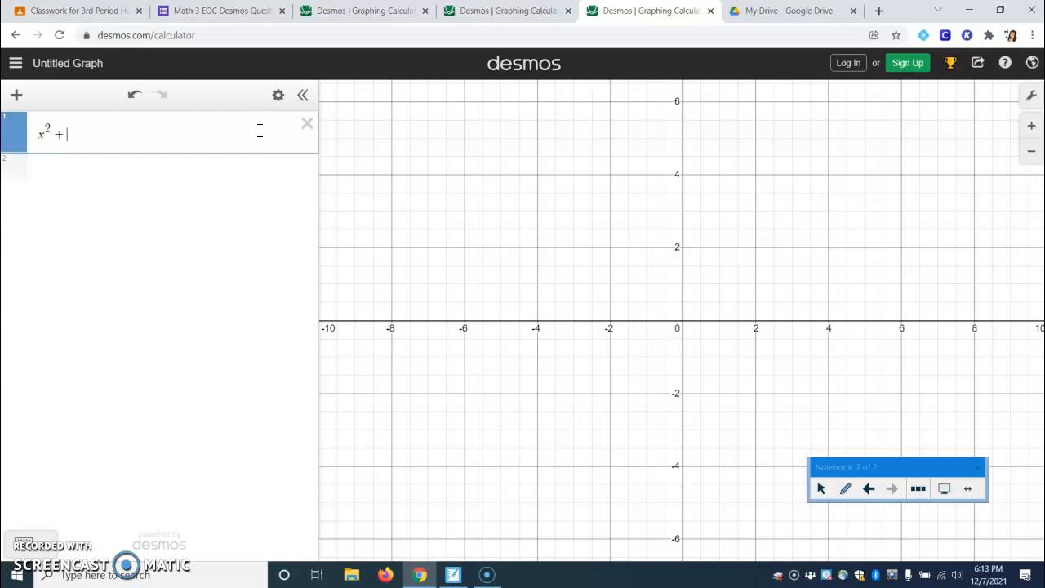
{"action": "type", "text": "y^2"}
{"action": "key", "text": "Right"}
{"action": "type", "text": "-4x-4y+4"}
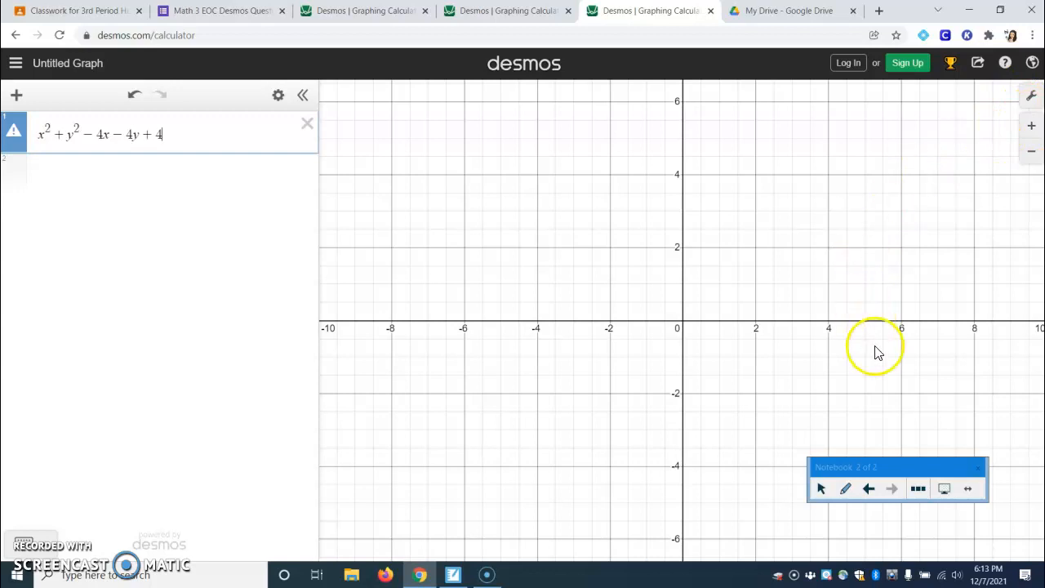
Complete the first expression as a circle equation by setting it equal to 0
{"action": "left_click", "coordinate": [870, 280]}
{"action": "scroll", "coordinate": [869, 285], "scroll_direction": "down", "scroll_amount": 5}
{"action": "left_click_drag", "start_coordinate": [871, 291], "coordinate": [726, 322]}
{"action": "scroll", "coordinate": [705, 327], "scroll_direction": "down", "scroll_amount": 3}
{"action": "left_click", "coordinate": [171, 149]}
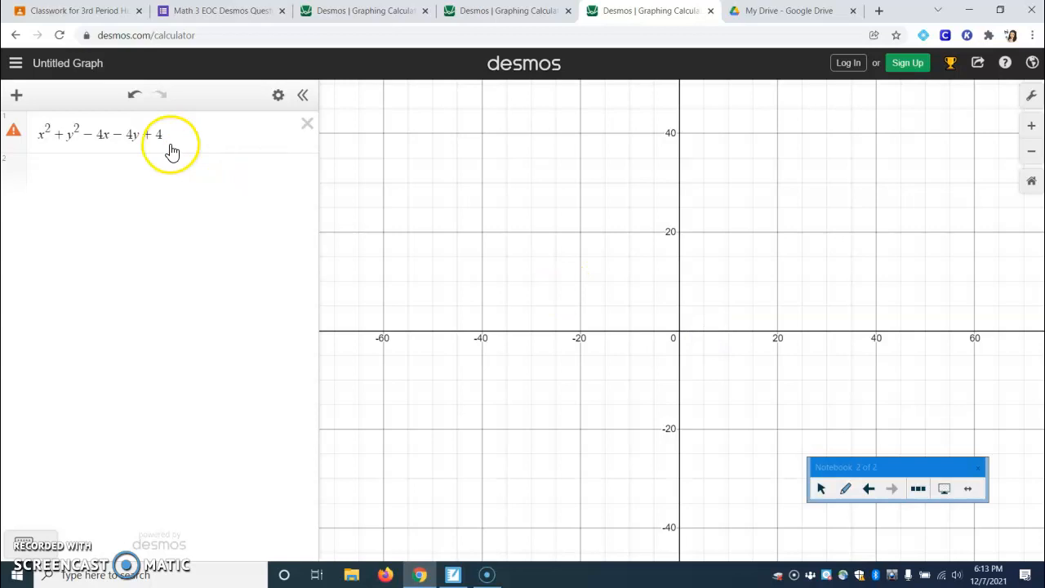
{"action": "left_click", "coordinate": [166, 133]}
{"action": "type", "text": "=0"}
Enlarge and center the graphed circle to examine its center and radius against the grid
{"action": "scroll", "coordinate": [674, 355], "scroll_direction": "up", "scroll_amount": 1}
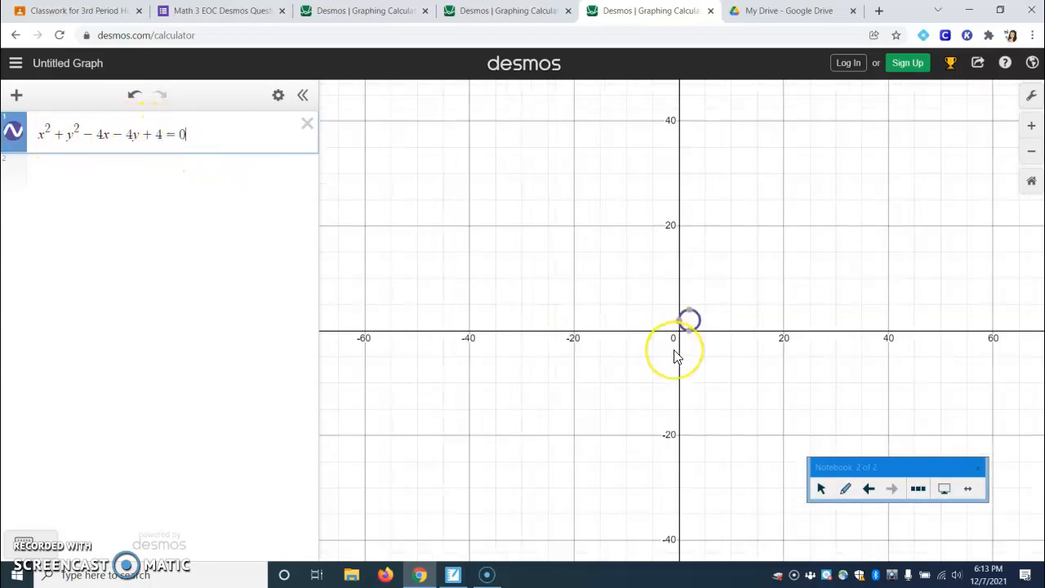
{"action": "scroll", "coordinate": [675, 356], "scroll_direction": "up", "scroll_amount": 2}
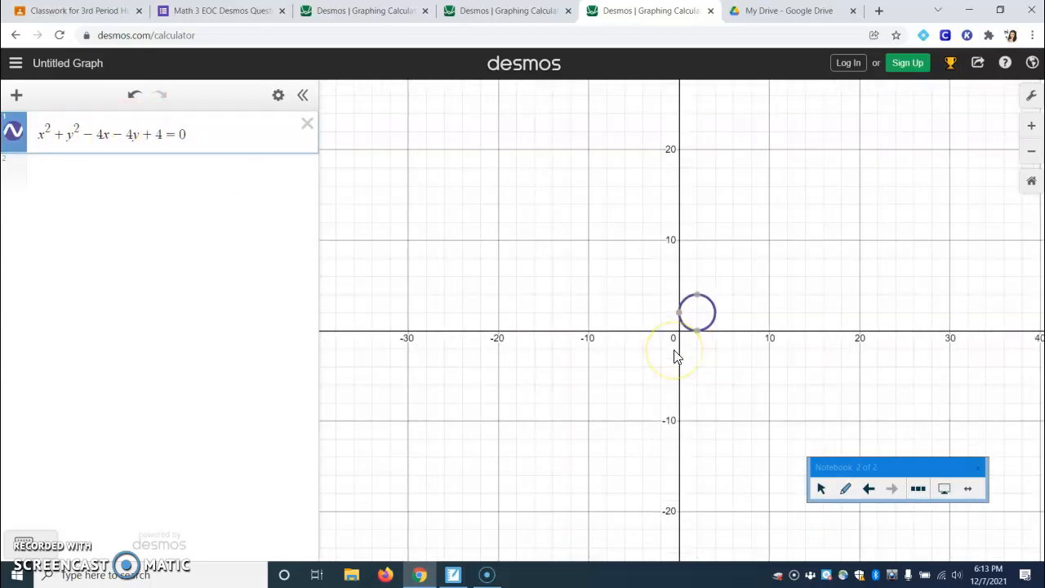
{"action": "left_click", "coordinate": [1032, 127]}
{"action": "left_click", "coordinate": [1031, 127]}
{"action": "left_click", "coordinate": [1031, 126]}
{"action": "left_click_drag", "start_coordinate": [856, 272], "coordinate": [738, 309]}
{"action": "left_click_drag", "start_coordinate": [672, 293], "coordinate": [672, 296]}
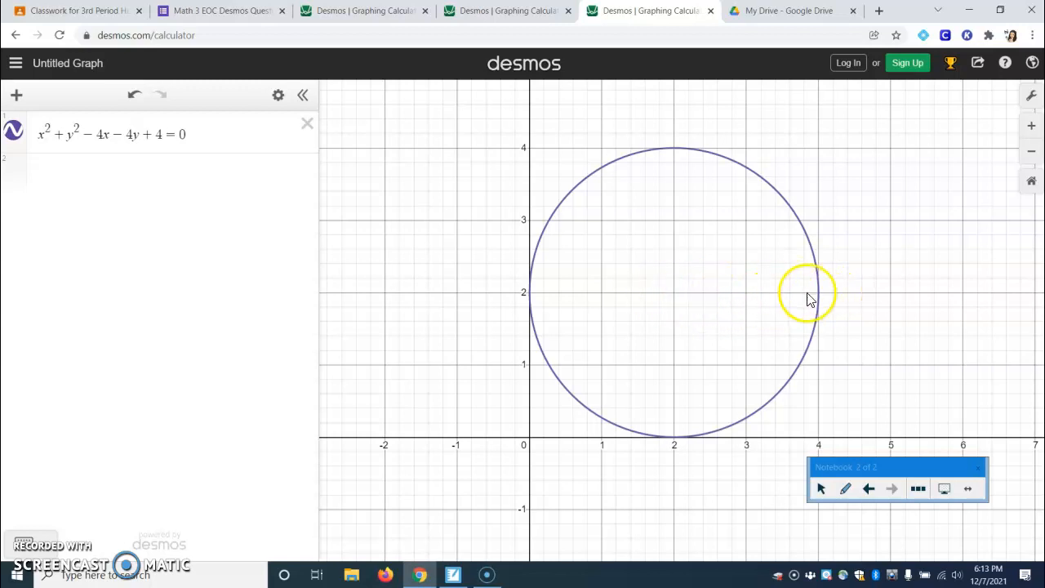
Return to the review form and read Questions 14 to 17, ending at the inverse of f(x) = 1.5^x + 4
{"action": "left_click", "coordinate": [263, 11]}
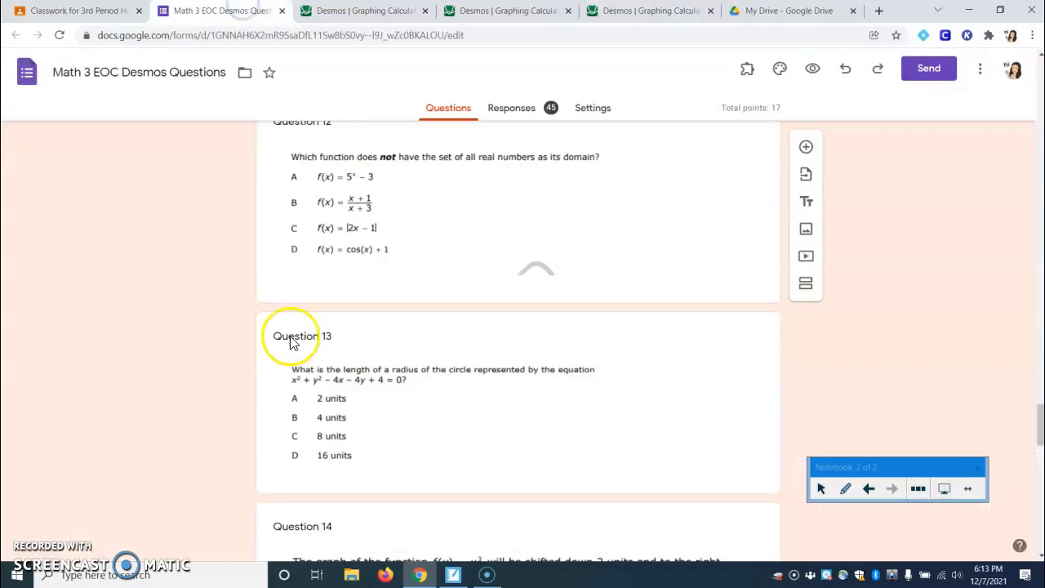
{"action": "scroll", "coordinate": [374, 467], "scroll_direction": "down", "scroll_amount": 1}
{"action": "scroll", "coordinate": [374, 468], "scroll_direction": "down", "scroll_amount": 2}
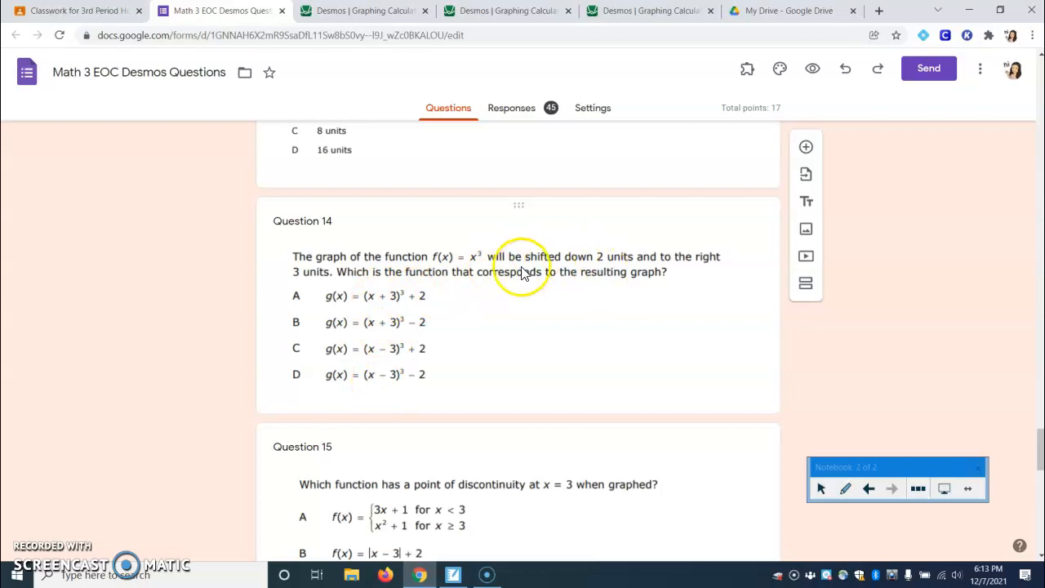
{"action": "scroll", "coordinate": [555, 333], "scroll_direction": "down", "scroll_amount": 3}
{"action": "scroll", "coordinate": [558, 334], "scroll_direction": "down", "scroll_amount": 1}
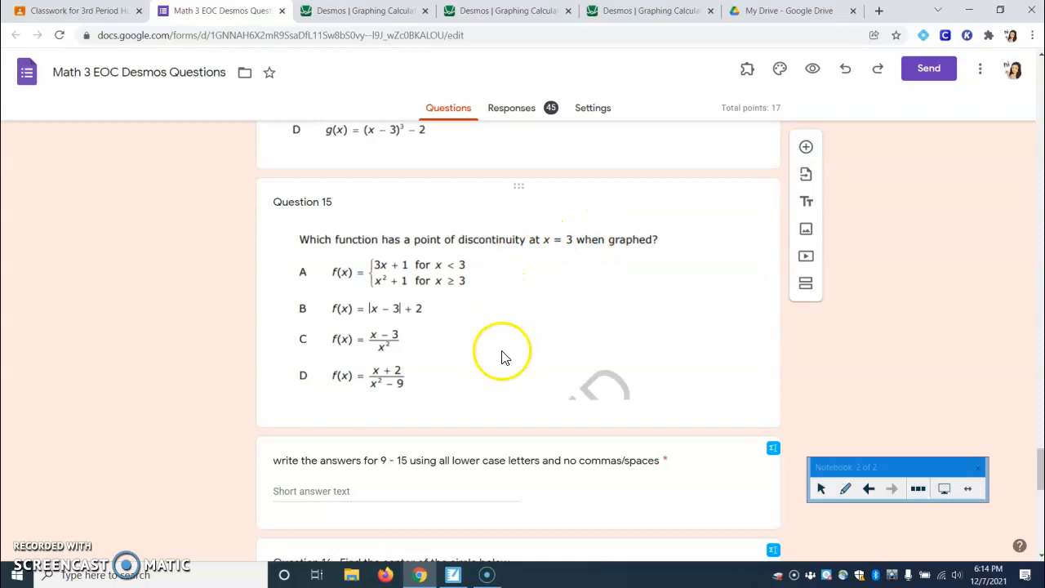
{"action": "scroll", "coordinate": [504, 357], "scroll_direction": "down", "scroll_amount": 5}
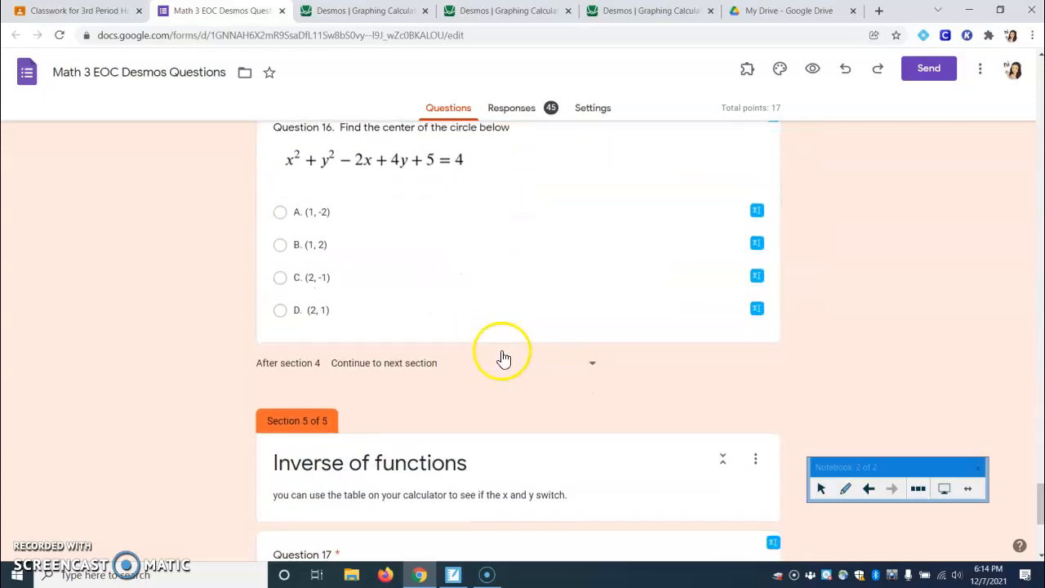
{"action": "scroll", "coordinate": [504, 357], "scroll_direction": "down", "scroll_amount": 4}
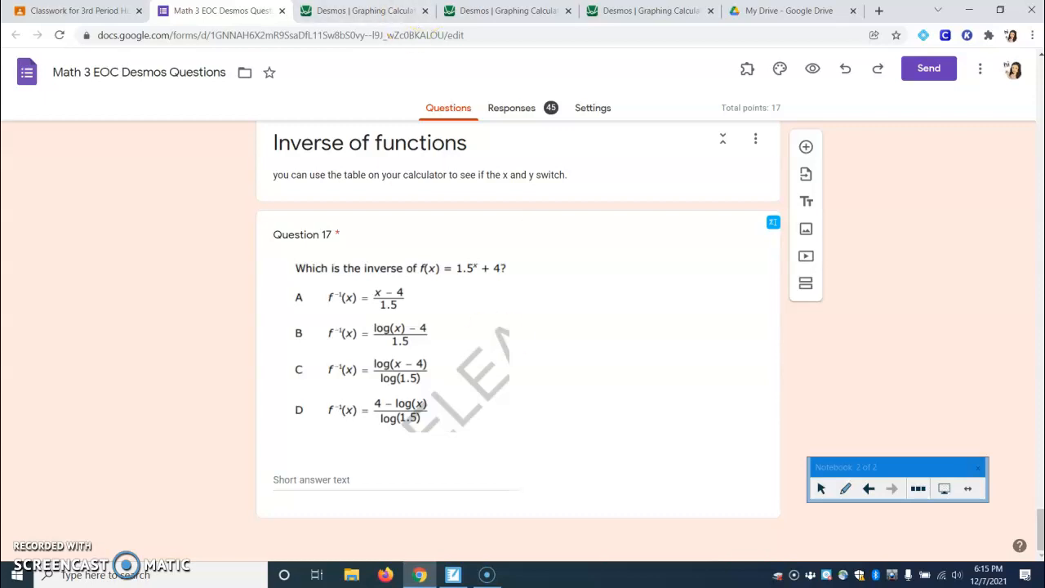
Replace the circle equation in the third Desmos graph with y = 1.5^x + 4
{"action": "left_click", "coordinate": [633, 13]}
{"action": "left_click", "coordinate": [306, 129]}
{"action": "left_click", "coordinate": [224, 129]}
{"action": "type", "text": "y = "}
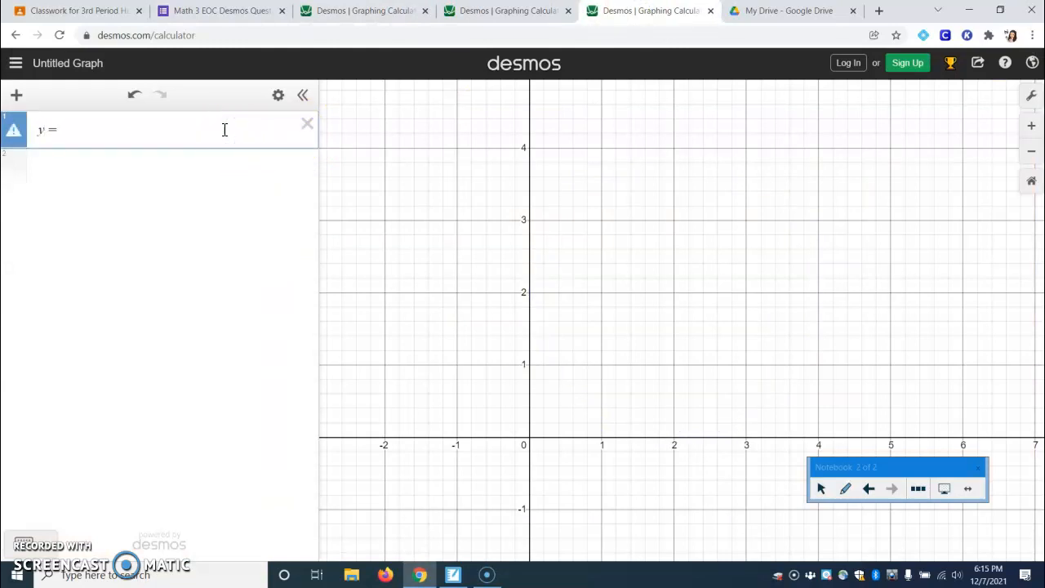
{"action": "type", "text": "1.5^x"}
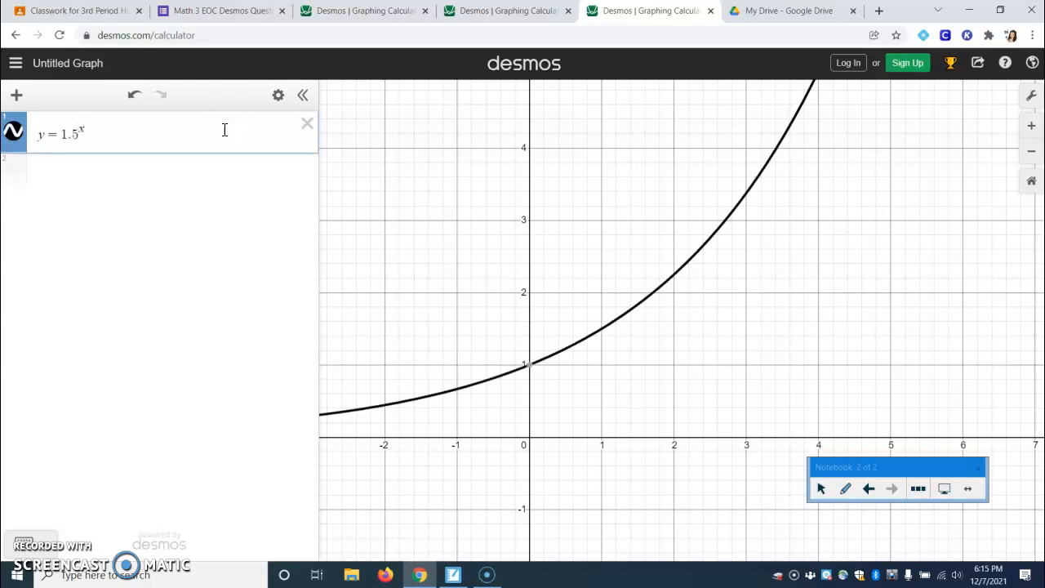
{"action": "key", "text": "Right"}
{"action": "type", "text": "+4"}
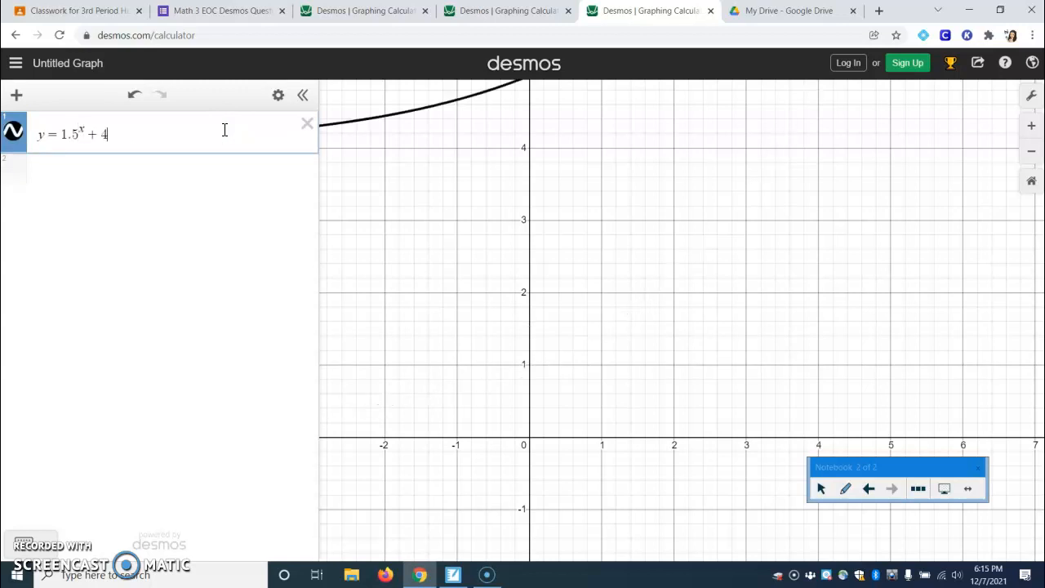
Add the line y = x as the second expression
{"action": "left_click", "coordinate": [1031, 151]}
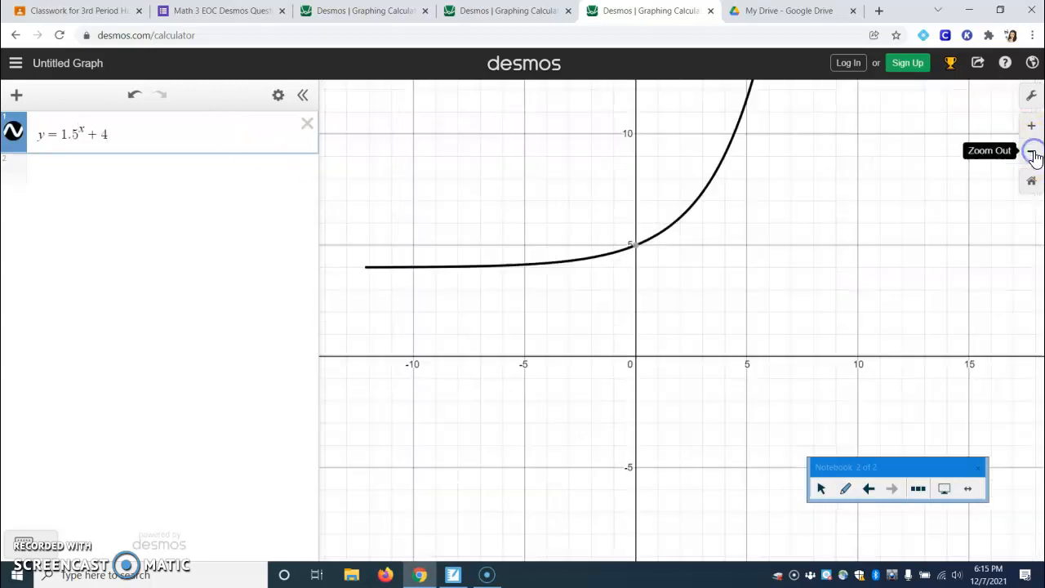
{"action": "left_click", "coordinate": [160, 175]}
{"action": "type", "text": "y = x"}
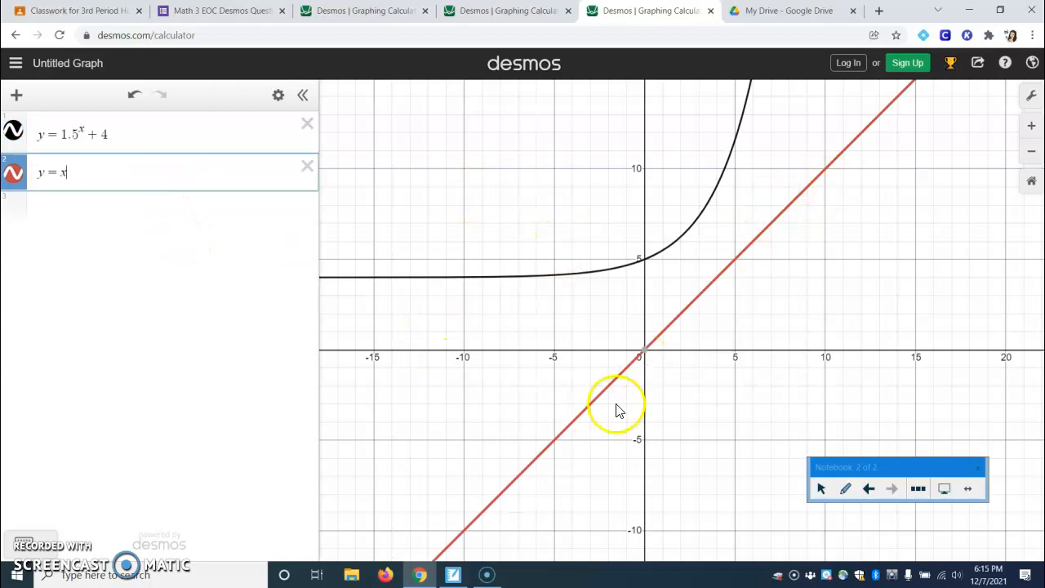
Graph answer choice B, (log(x) − 4)/1.5, as the third expression
{"action": "left_click", "coordinate": [109, 221]}
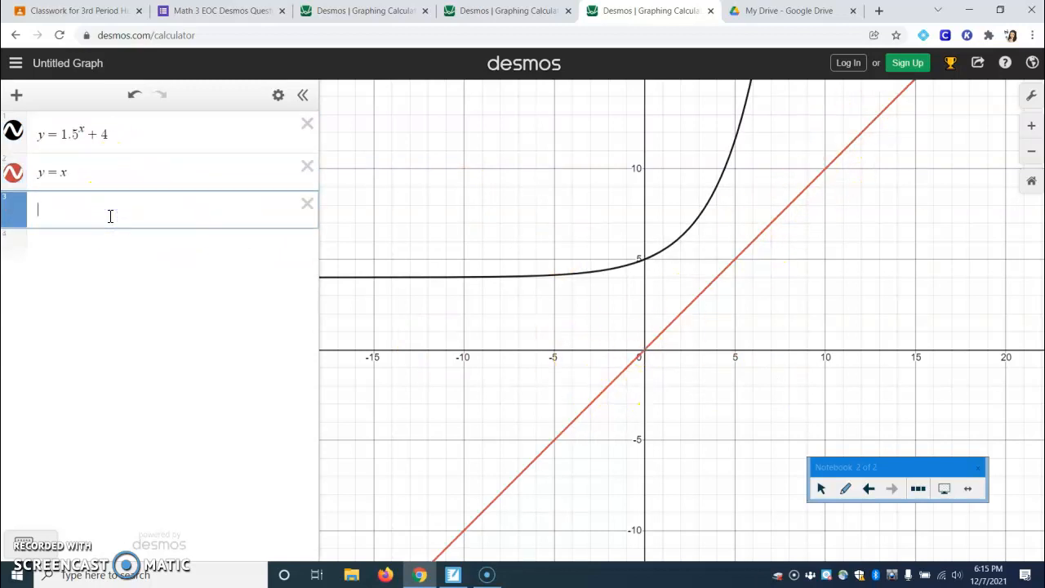
{"action": "type", "text": "log(x)"}
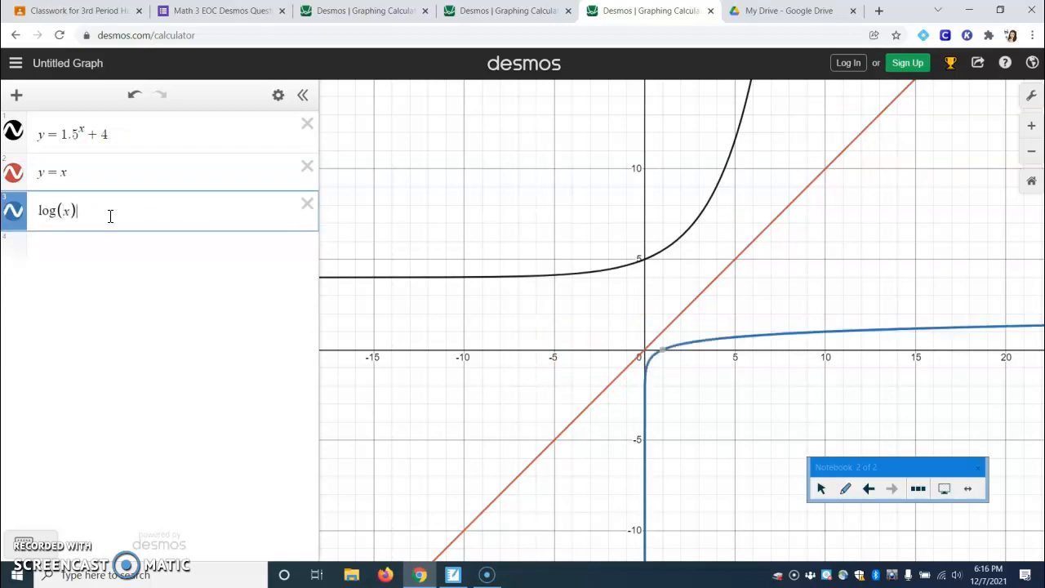
{"action": "type", "text": "-4)"}
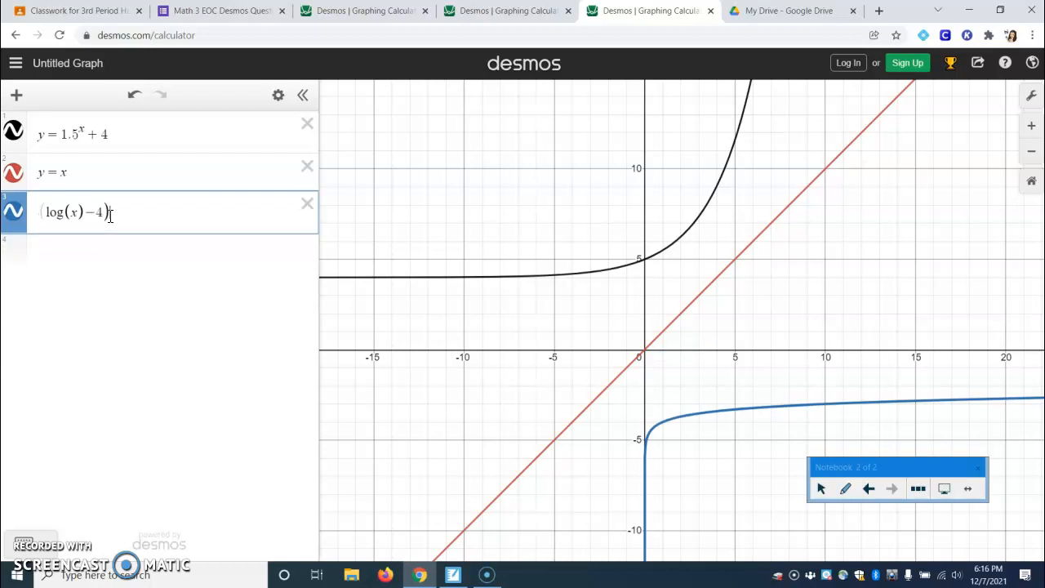
{"action": "left_click", "coordinate": [45, 214]}
{"action": "left_click", "coordinate": [100, 210]}
{"action": "type", "text": "/1.5"}
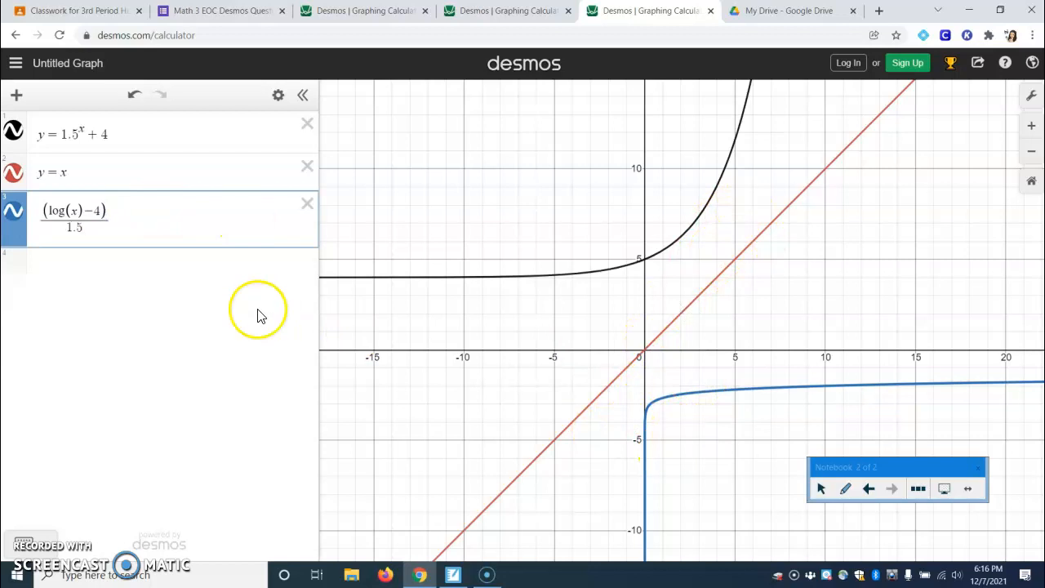
Graph log(x − 4)/log(1.5) as the fourth expression and hide the (log(x) − 4)/1.5 curve
{"action": "left_click", "coordinate": [120, 262]}
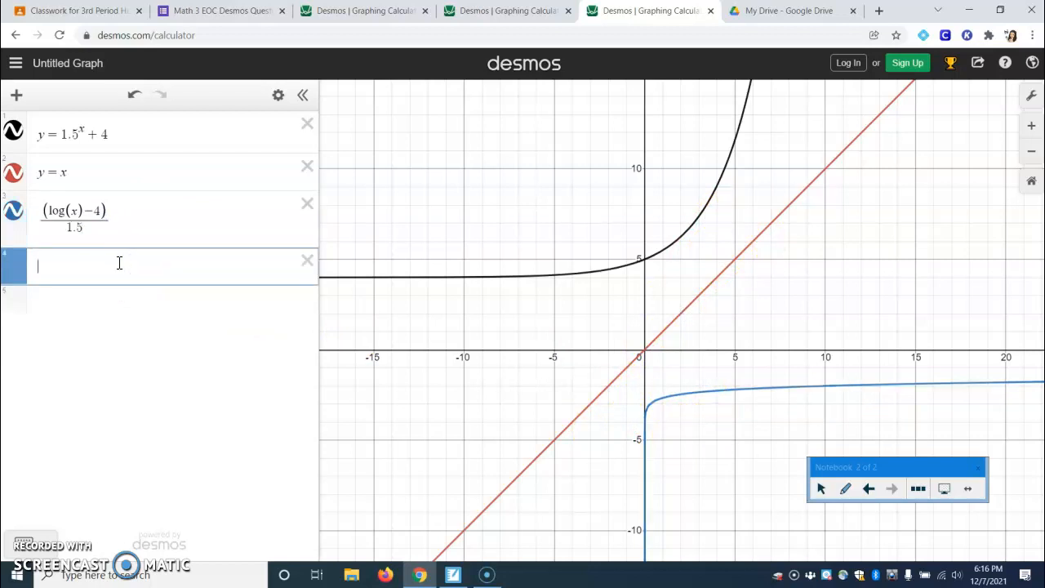
{"action": "type", "text": "log(x"}
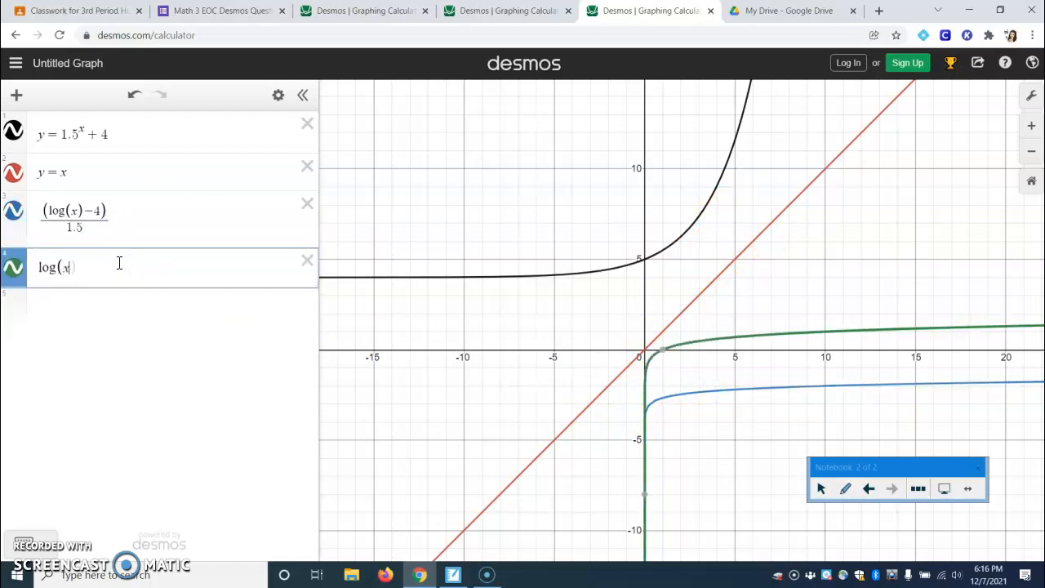
{"action": "type", "text": "-4"}
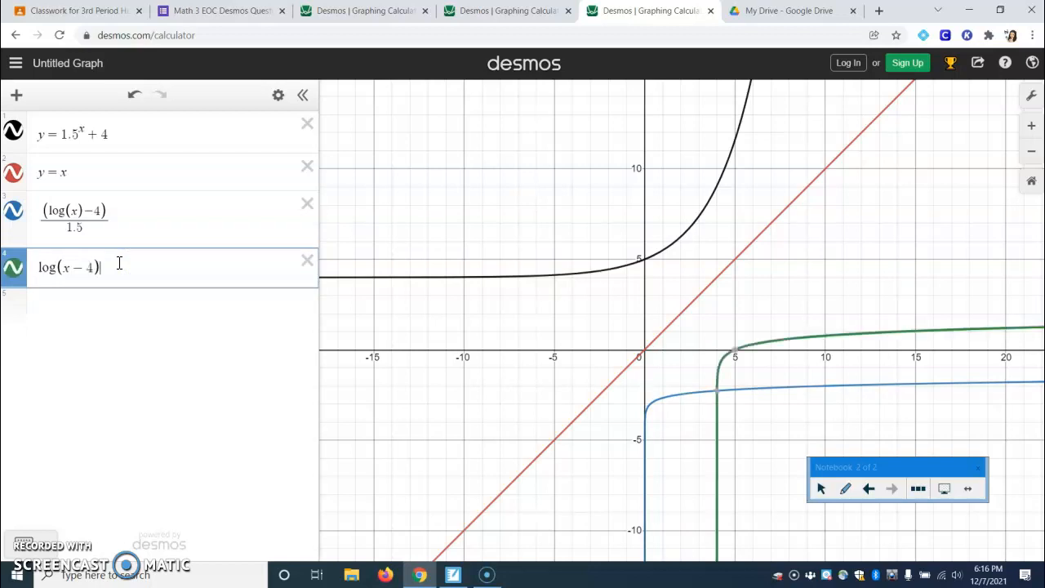
{"action": "type", "text": "/log(1/"}
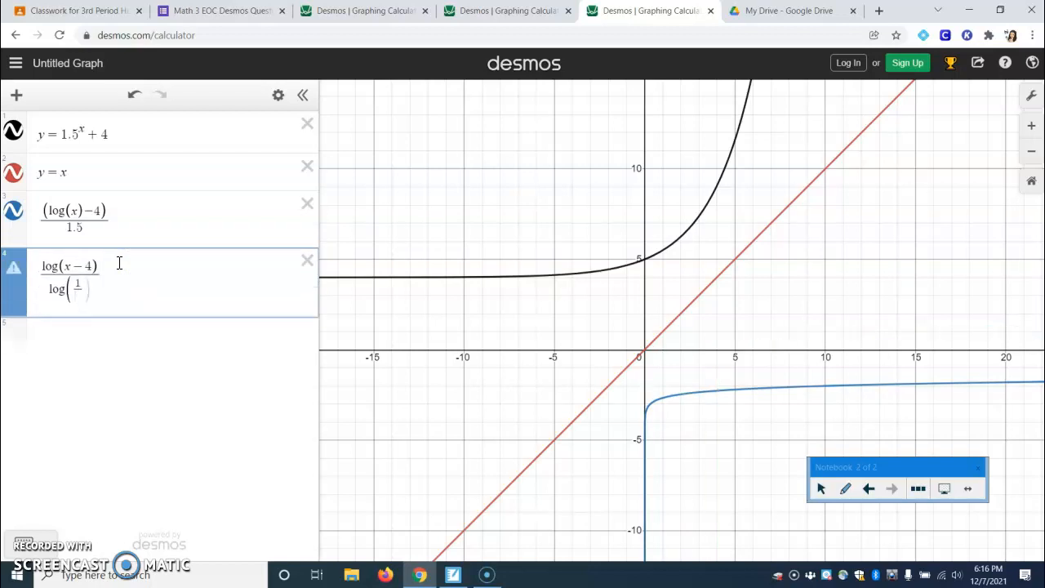
{"action": "key", "text": "BackSpace"}
{"action": "type", "text": ".5"}
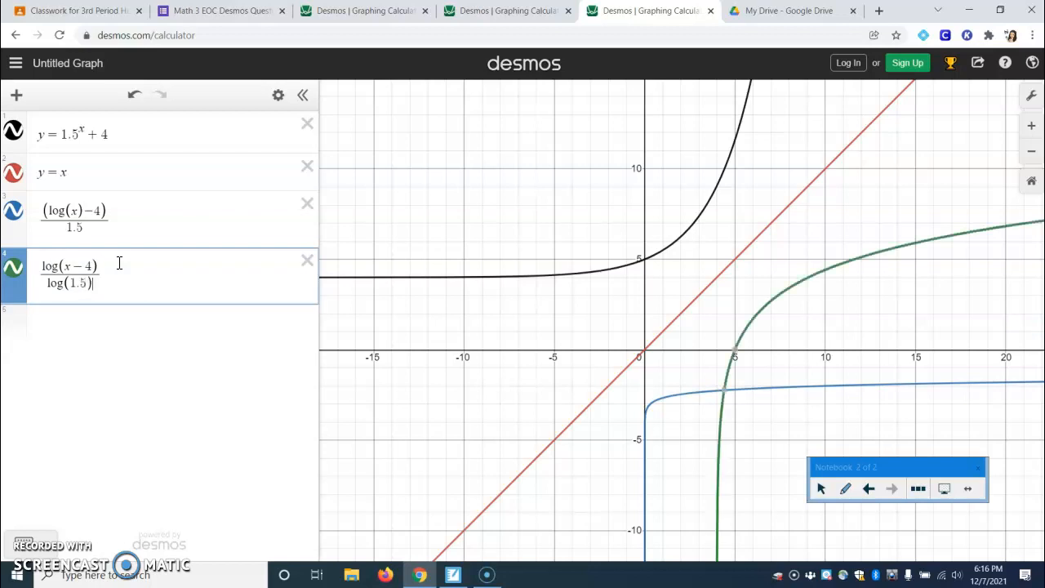
{"action": "left_click", "coordinate": [13, 211]}
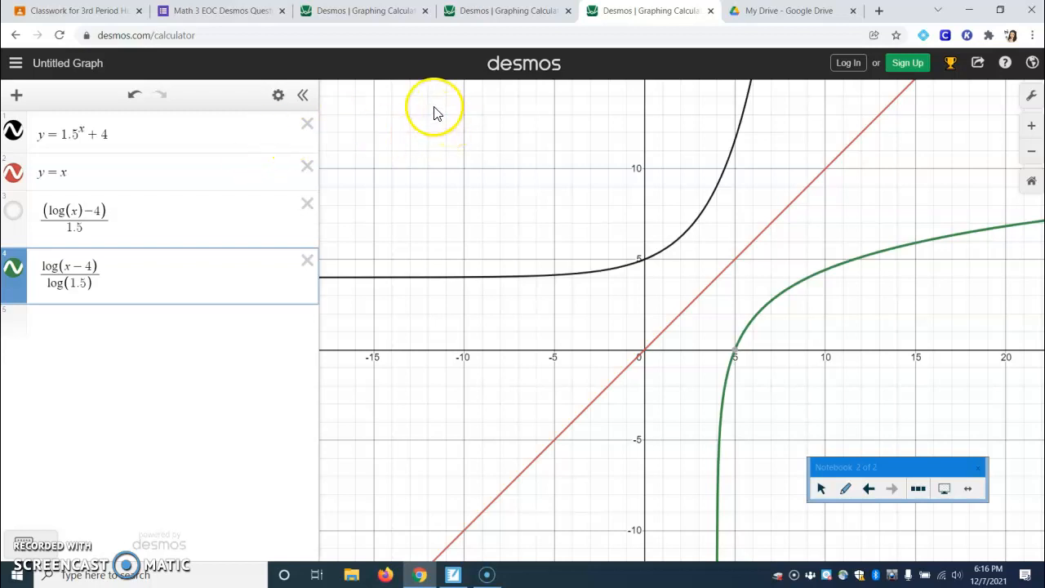
Return to the review form and look back over Questions 11 to 17
{"action": "left_click", "coordinate": [209, 11]}
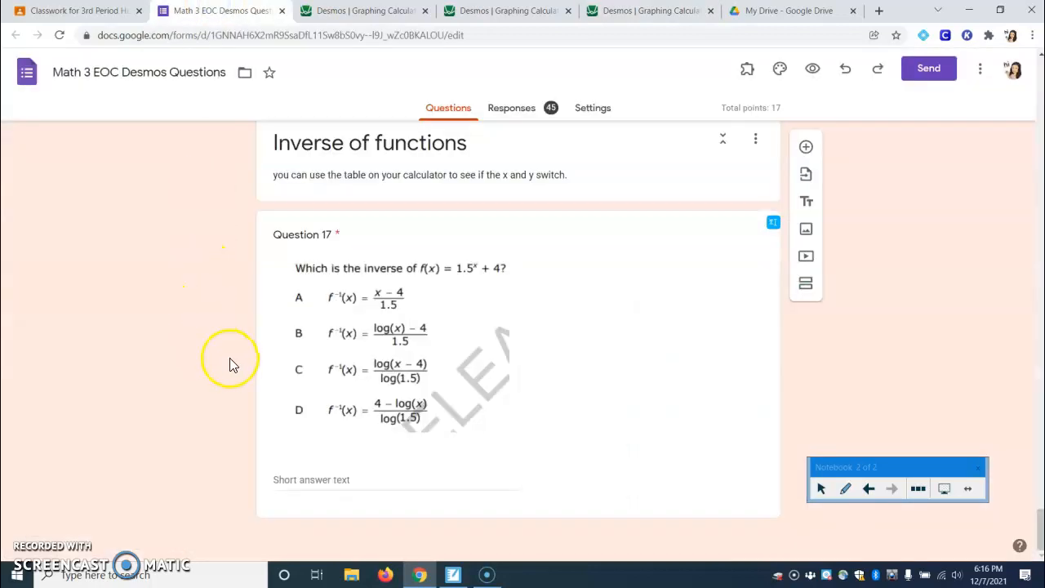
{"action": "scroll", "coordinate": [231, 365], "scroll_direction": "up", "scroll_amount": 10}
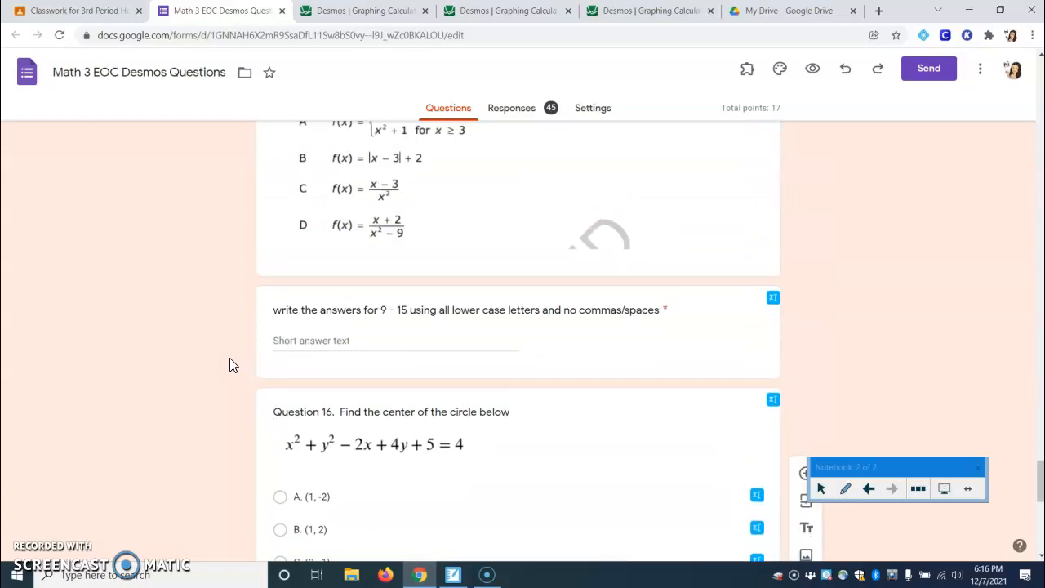
{"action": "scroll", "coordinate": [231, 364], "scroll_direction": "up", "scroll_amount": 8}
{"action": "scroll", "coordinate": [231, 364], "scroll_direction": "down", "scroll_amount": 15}
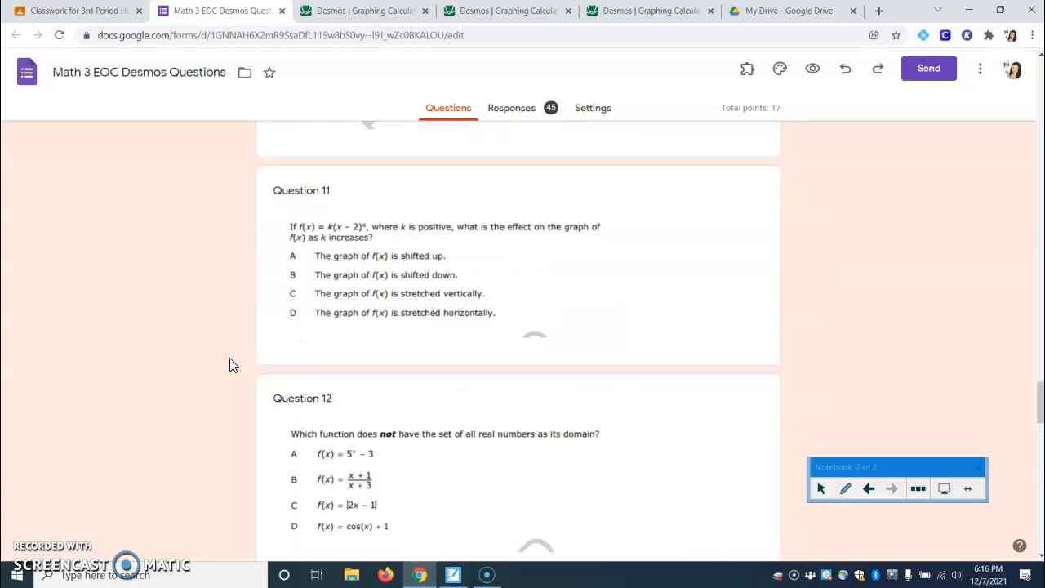
{"action": "scroll", "coordinate": [231, 364], "scroll_direction": "down", "scroll_amount": 5}
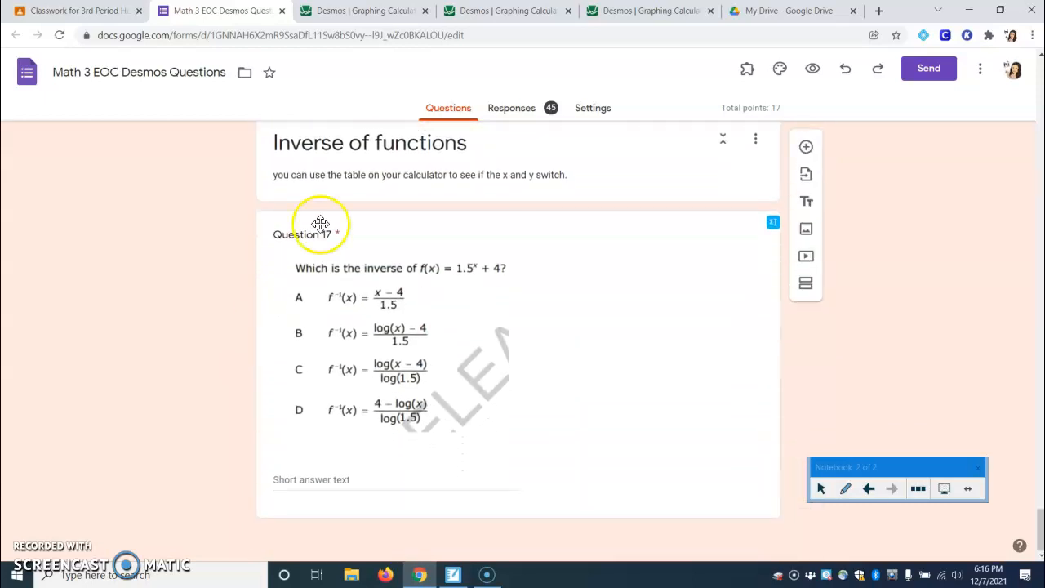